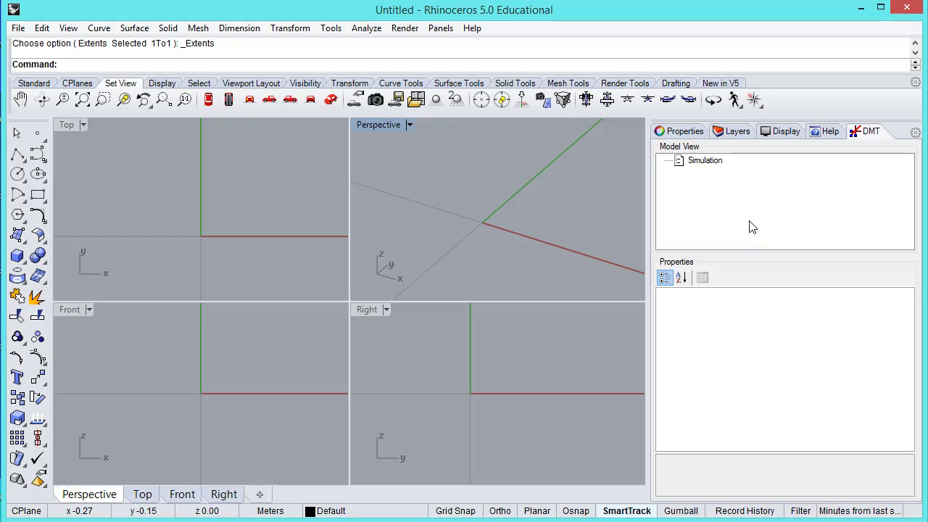
# Select the Simulation node and scroll through its fluid, general and output properties
pyautogui.click(726, 206)
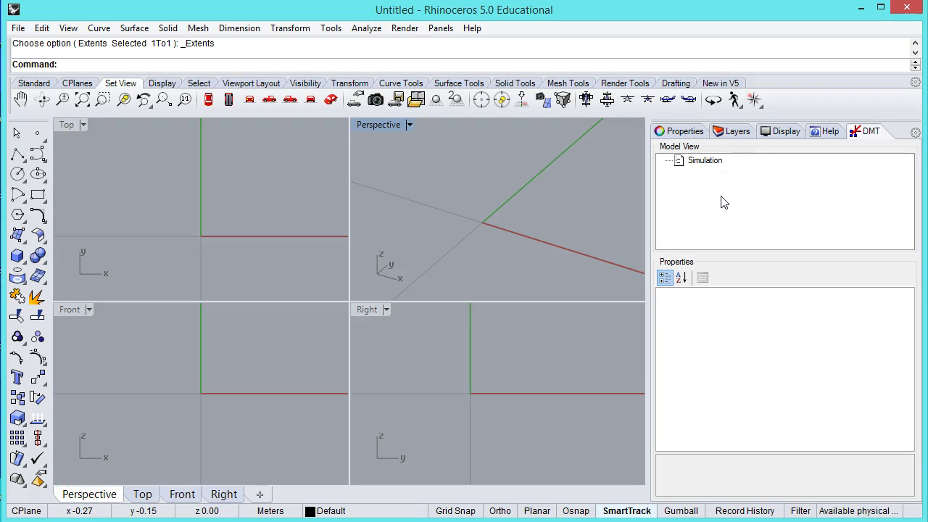
pyautogui.click(694, 161)
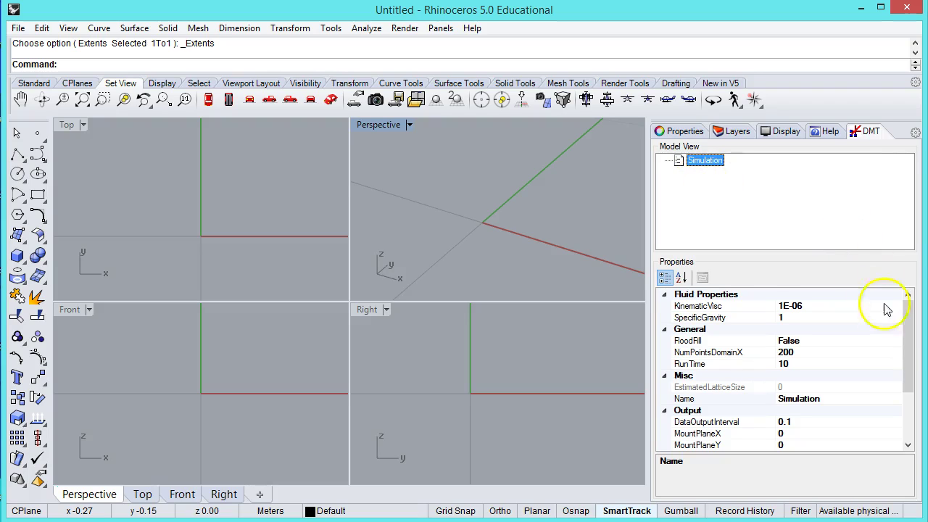
pyautogui.moveTo(906, 341); pyautogui.dragTo(906, 317)
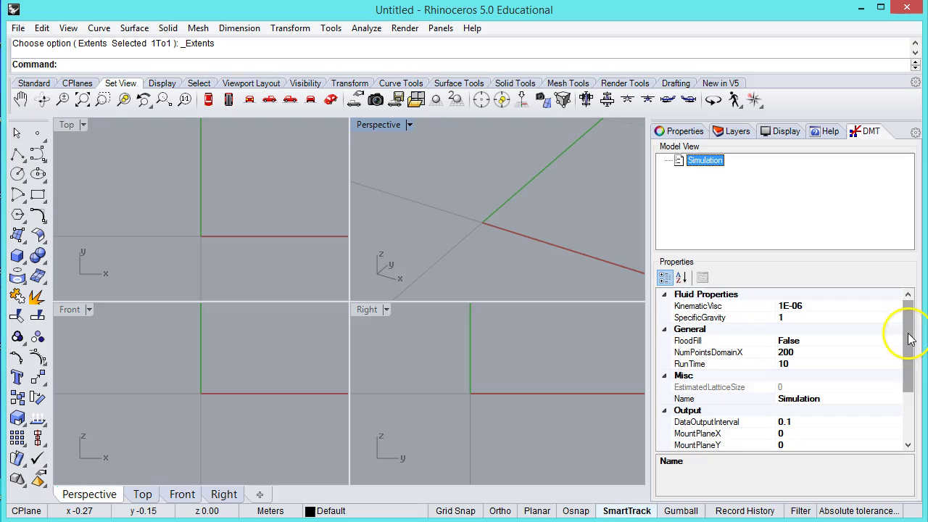
pyautogui.moveTo(910, 340)
pyautogui.mouseDown()
pyautogui.moveTo(902, 407)
pyautogui.moveTo(907, 326)
pyautogui.mouseUp()
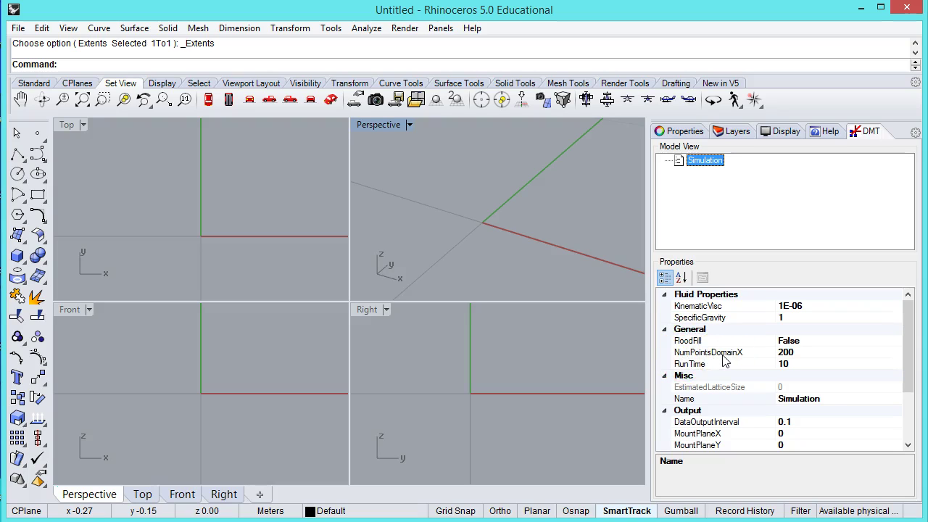
pyautogui.click(698, 198)
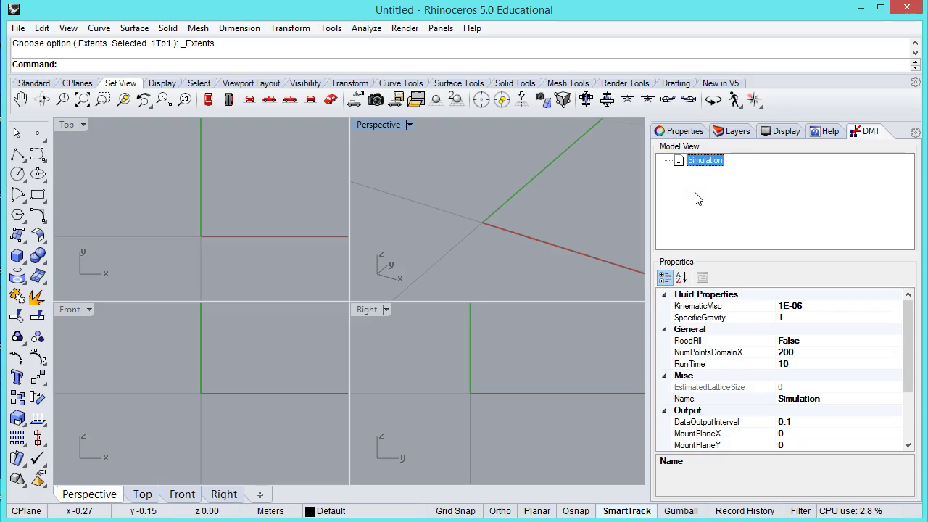
pyautogui.click(689, 181)
pyautogui.rightClick(689, 181)
pyautogui.click(729, 243)
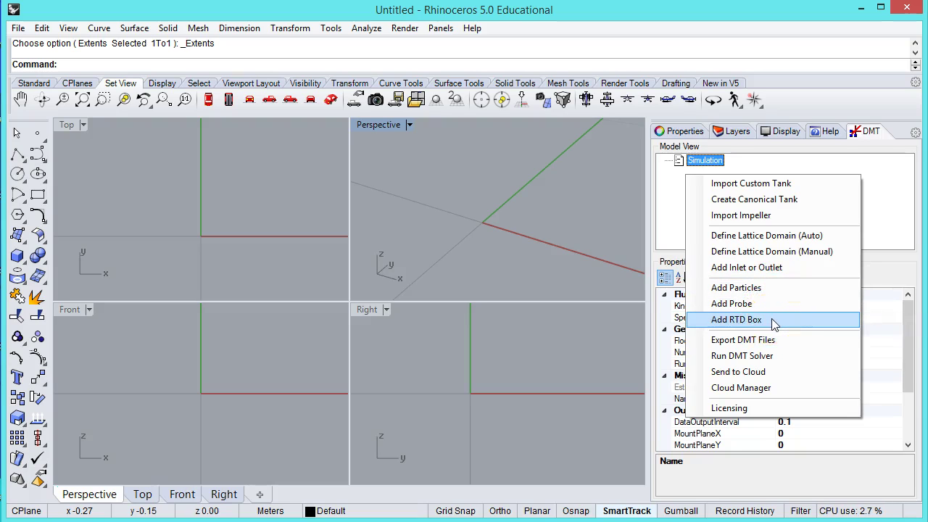
pyautogui.click(870, 190)
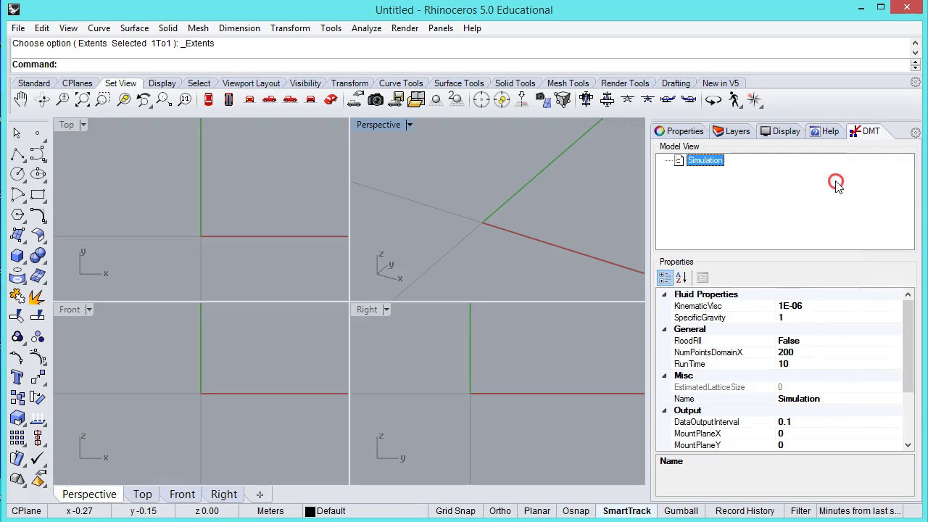
# Import pipJonesZTank.igs from the CSTR folder as a custom Tank
pyautogui.rightClick(836, 185)
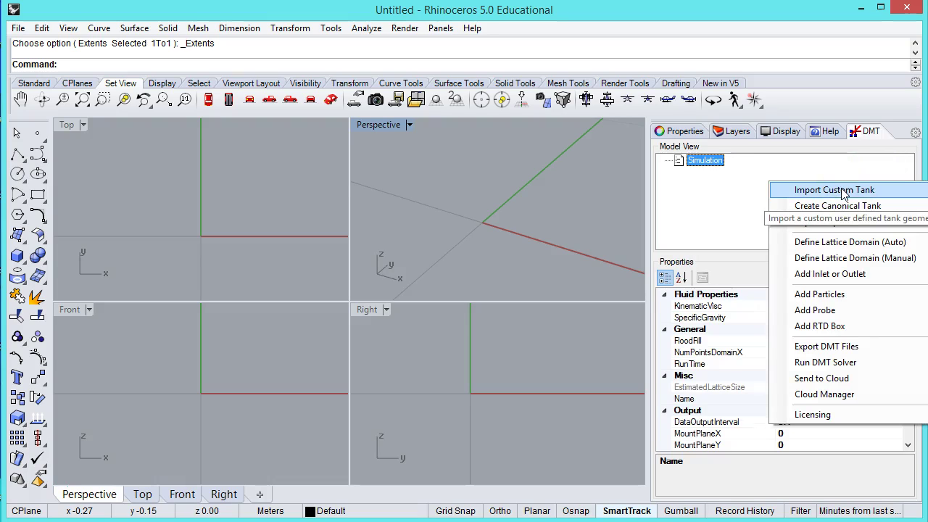
pyautogui.click(842, 191)
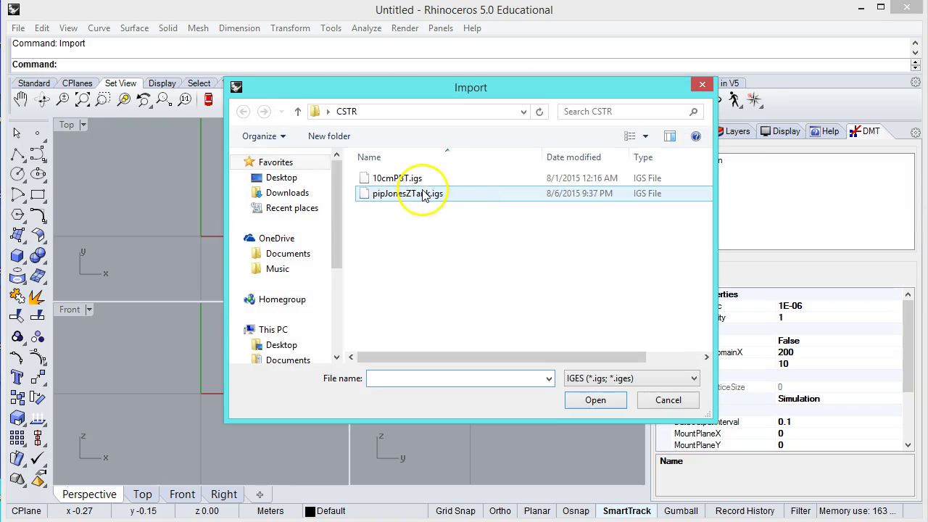
pyautogui.click(424, 194)
pyautogui.click(584, 400)
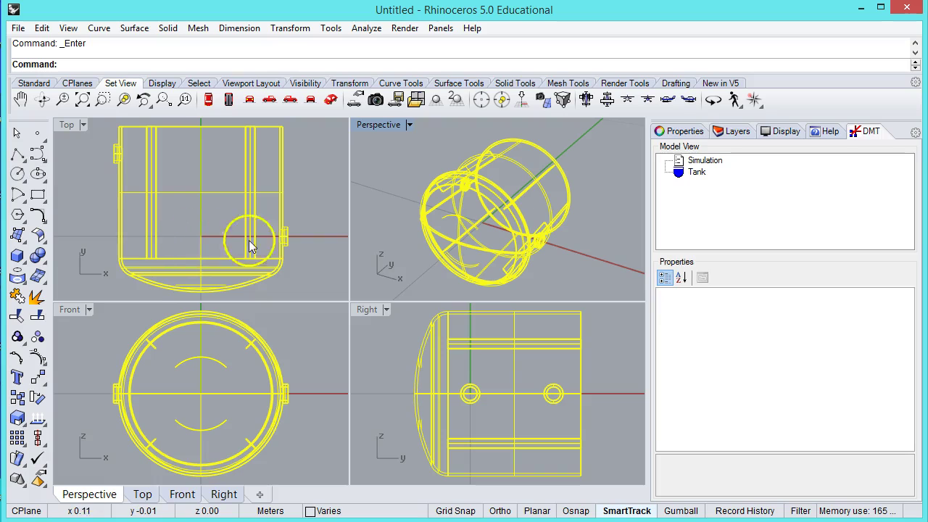
# Import the 10cmPBT.igs impeller geometry file
pyautogui.rightClick(681, 197)
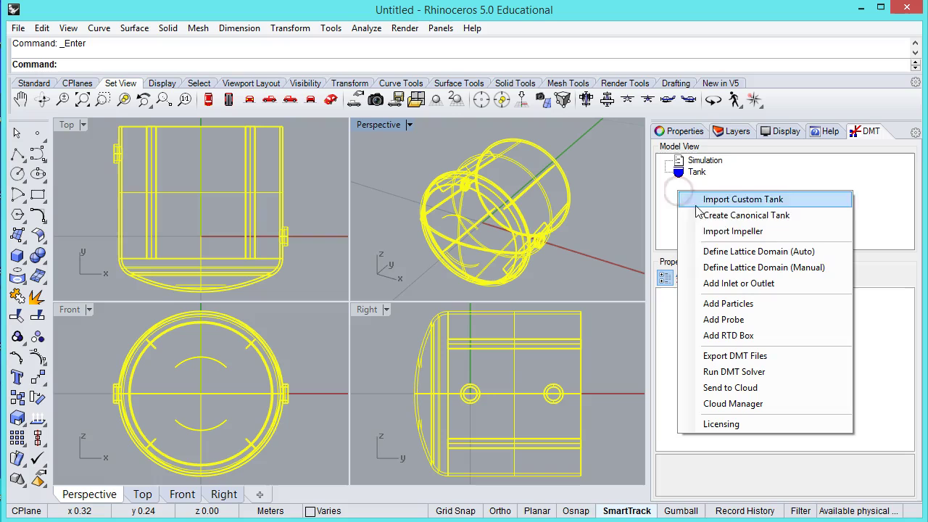
pyautogui.click(733, 232)
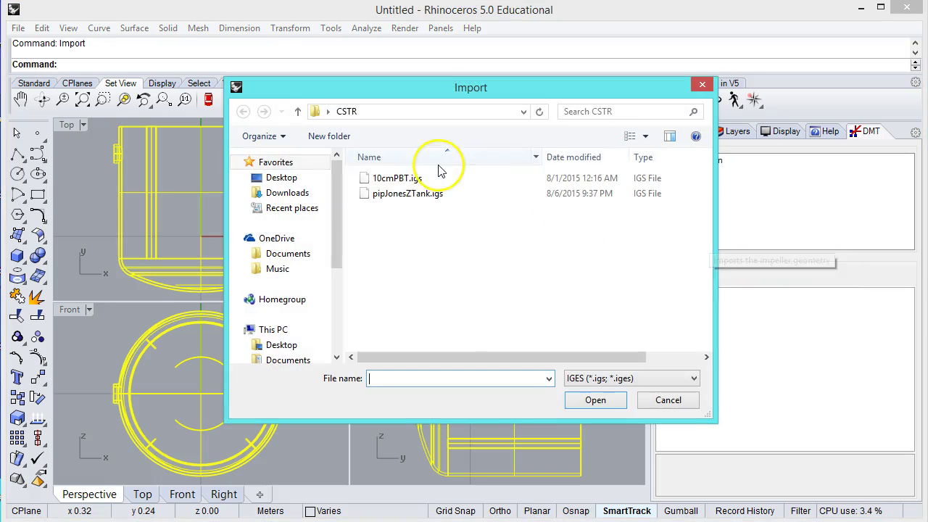
pyautogui.click(406, 182)
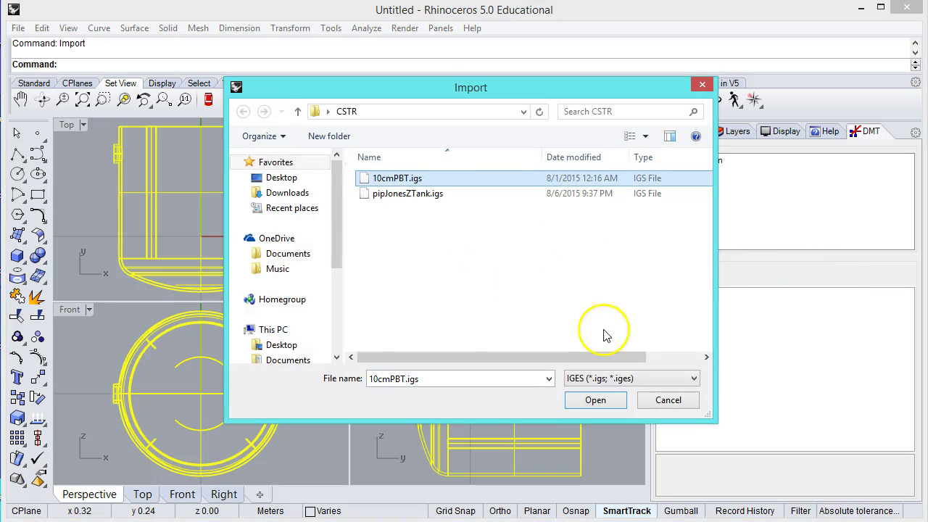
pyautogui.click(595, 400)
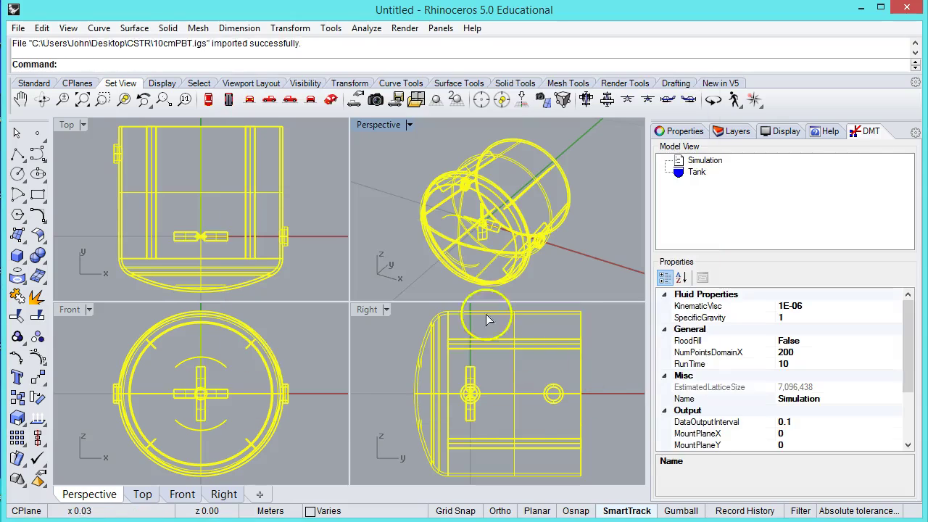
# Place the impeller with bottom point w0,0,0 and rotation axis ending at w0,1,0
pyautogui.click(411, 206)
pyautogui.click(638, 228)
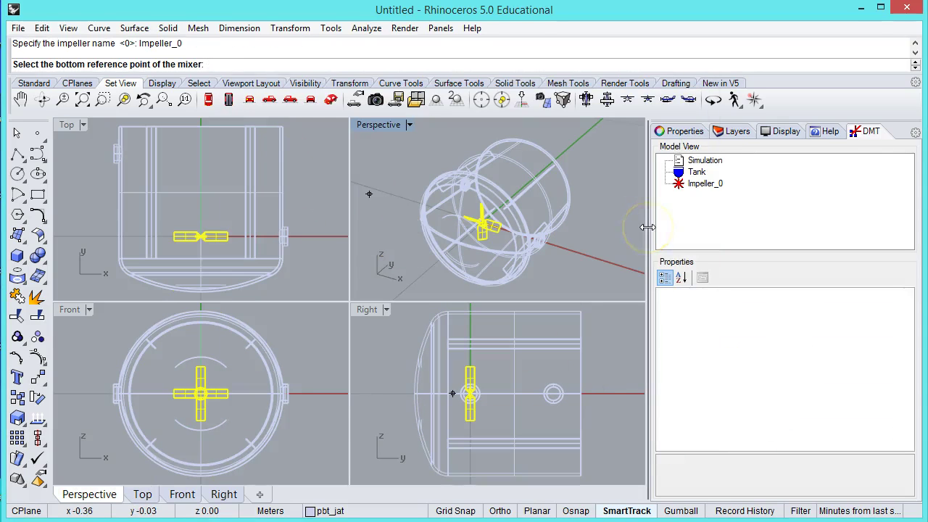
pyautogui.write('w0,0,0')
pyautogui.press('Return')
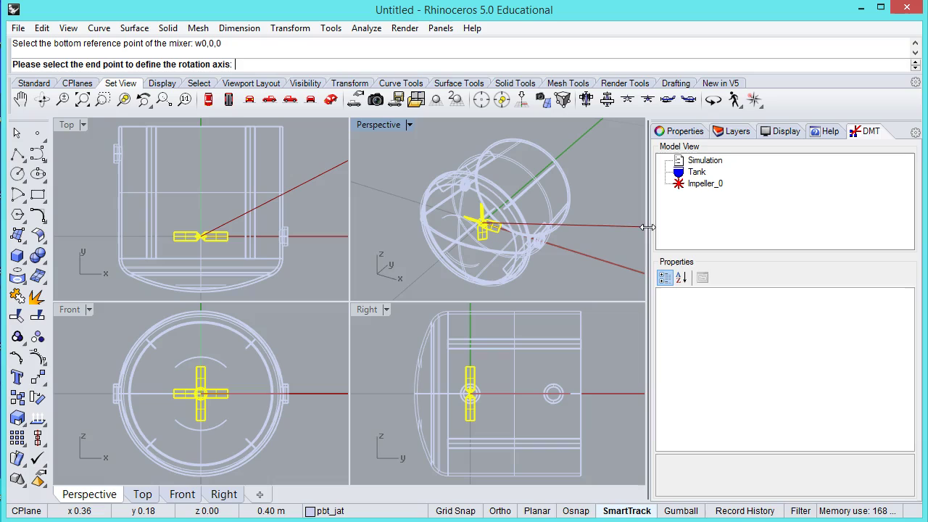
pyautogui.write('w0,1,0')
pyautogui.press('Return')
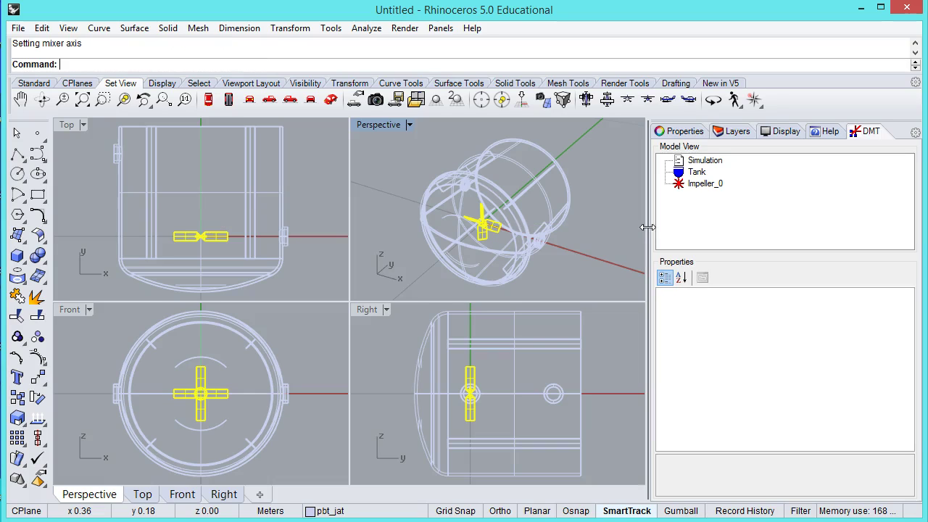
# Select Impeller_0 to review its settings, such as 60 rpm and 0.1 diameter
pyautogui.click(689, 185)
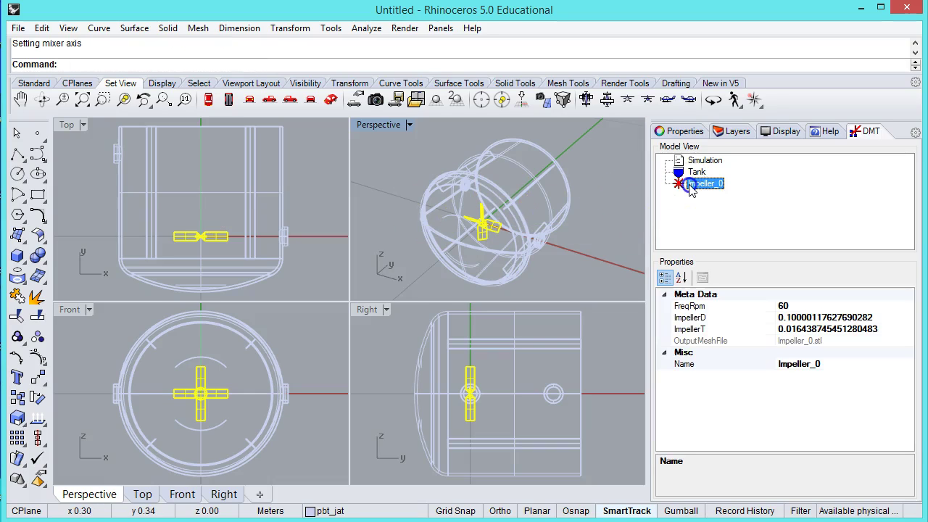
pyautogui.click(803, 306)
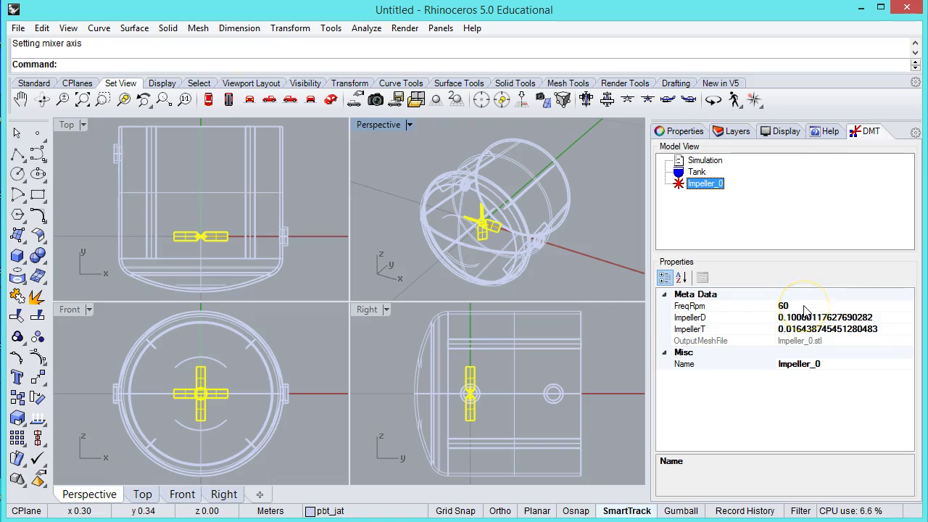
pyautogui.click(729, 217)
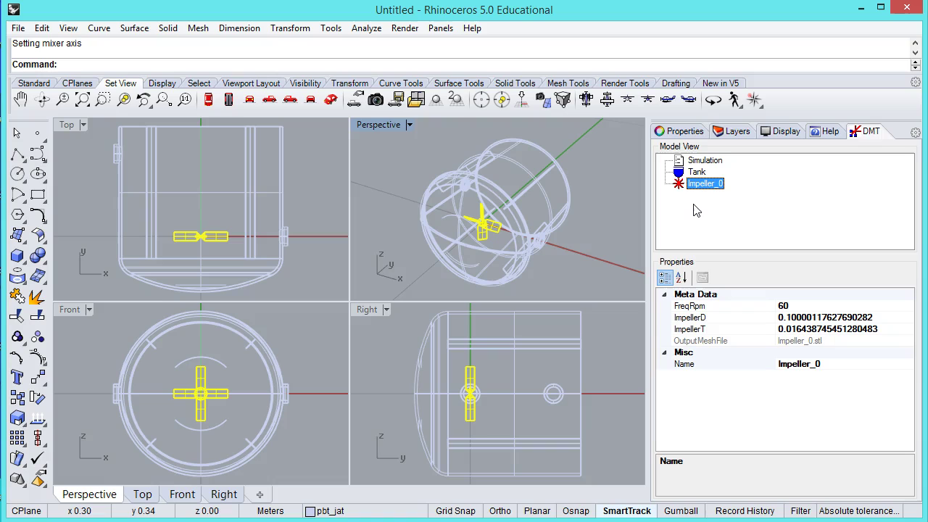
# Use Define Lattice Domain (Auto) to fit a domain box around the tank
pyautogui.rightClick(696, 210)
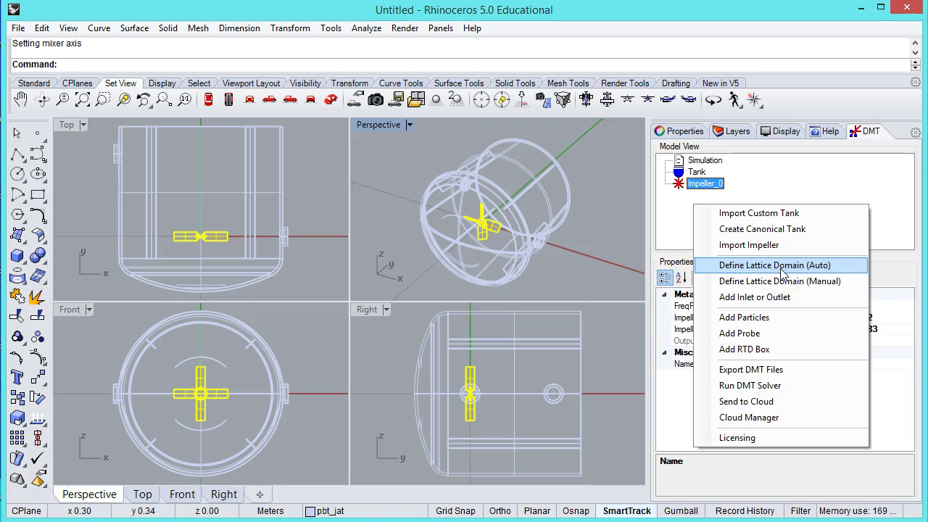
pyautogui.click(817, 267)
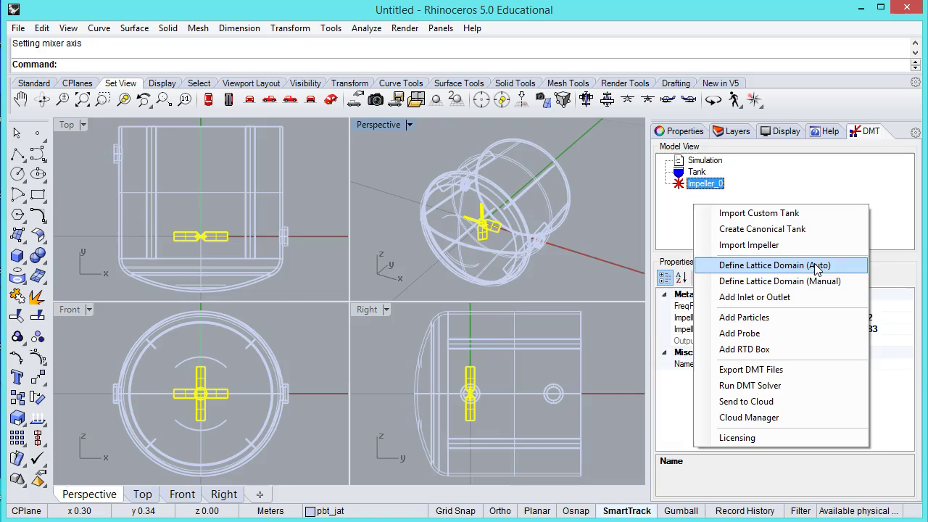
pyautogui.click(612, 220)
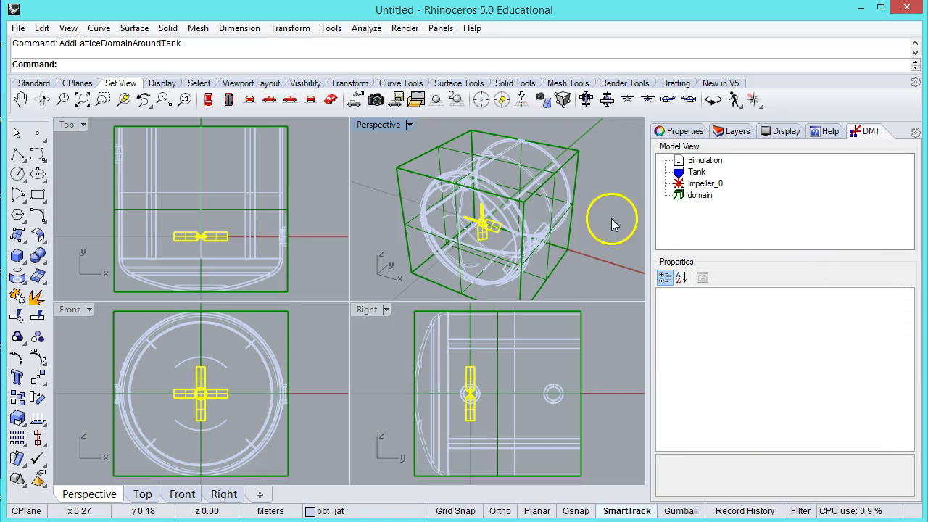
pyautogui.click(557, 247)
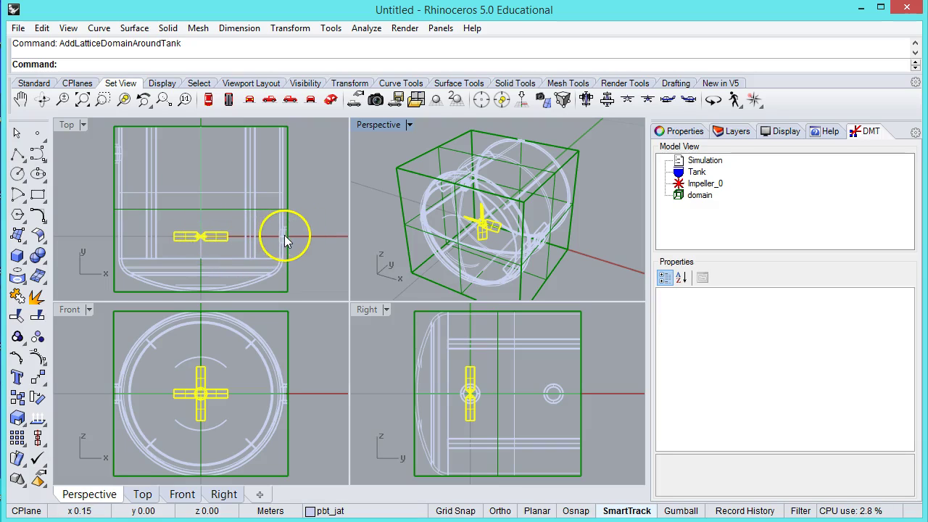
# Select the domain node to view its corners, about -0.16,-0.102,-0.151 to 0.16,0.203,0.151
pyautogui.click(695, 195)
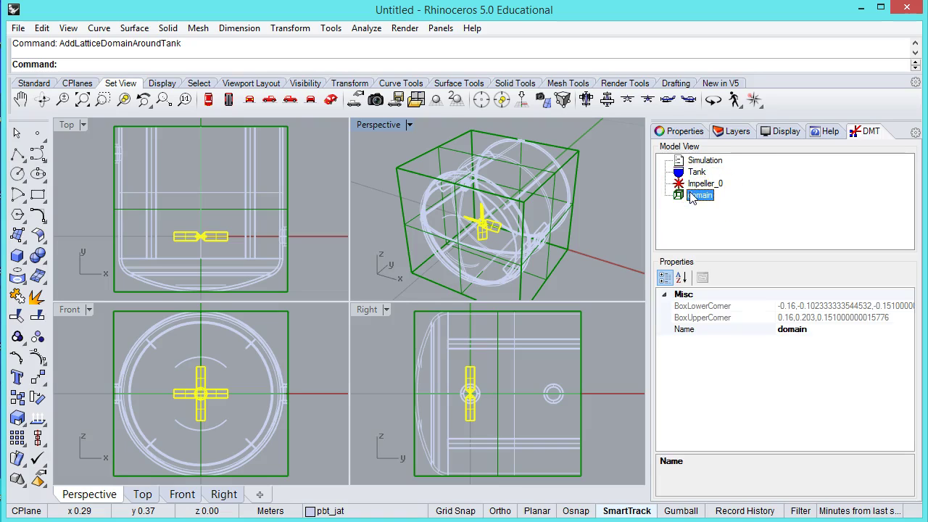
pyautogui.rightClick(693, 197)
pyautogui.rightClick(769, 226)
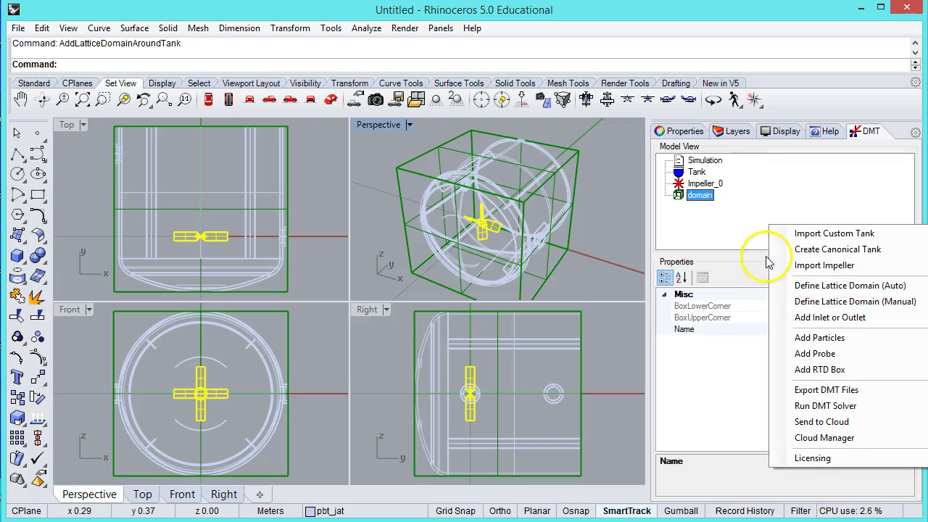
pyautogui.click(721, 231)
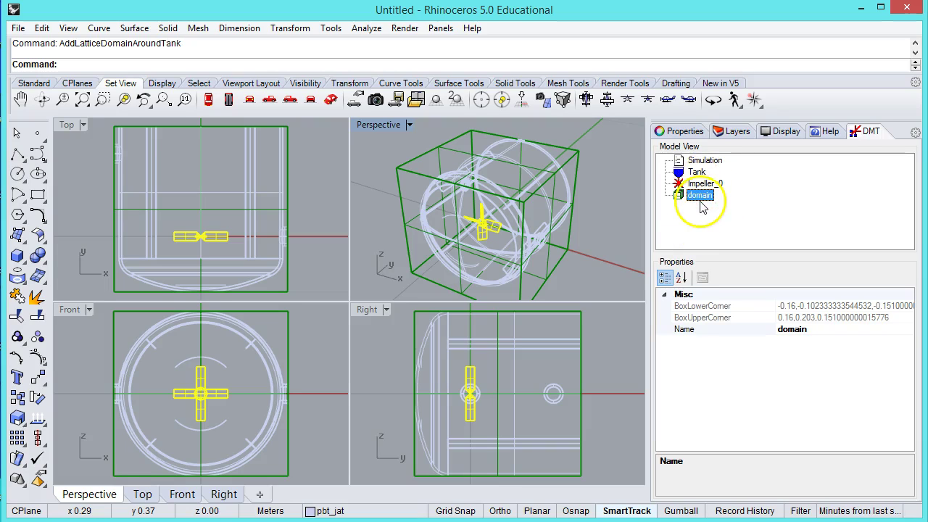
pyautogui.rightClick(679, 218)
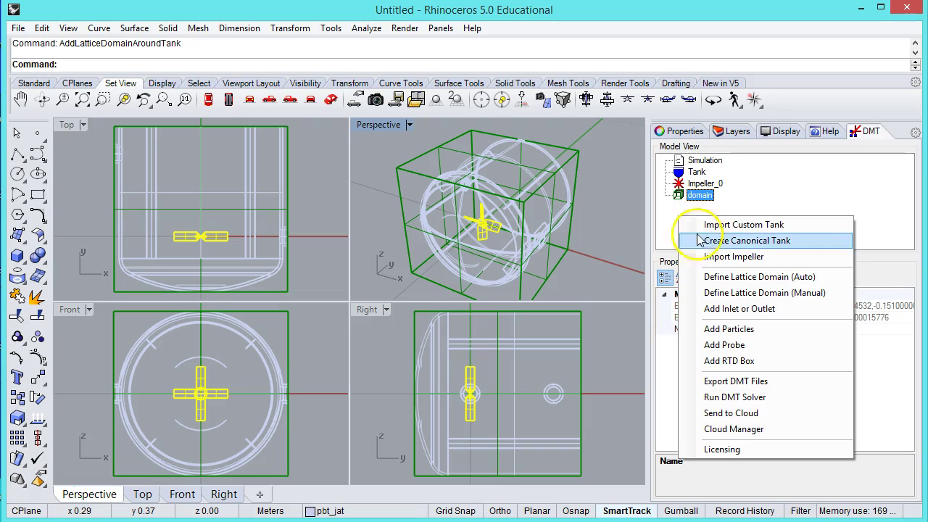
# Start adding an inlet and pick the domain box's left face as its plane
pyautogui.click(744, 314)
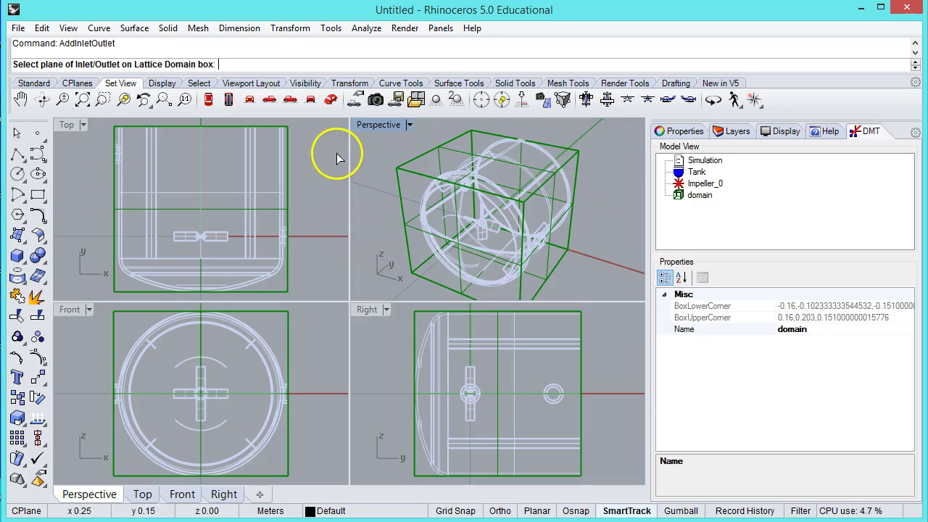
pyautogui.click(114, 190)
pyautogui.click(176, 200)
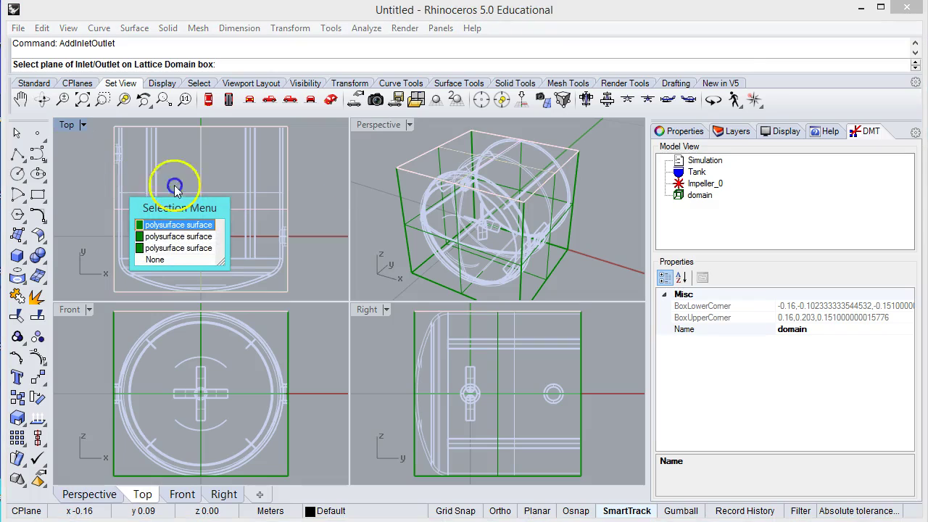
pyautogui.click(182, 242)
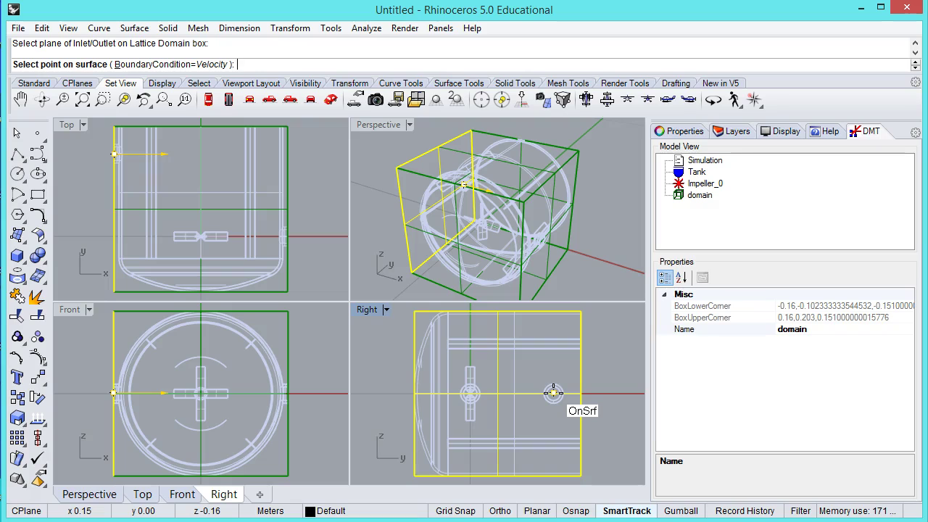
# Place the inlet at the port: 0.025 m, 0.611 m/s, 1000000 particles, 15–15.1 s
pyautogui.click(553, 393)
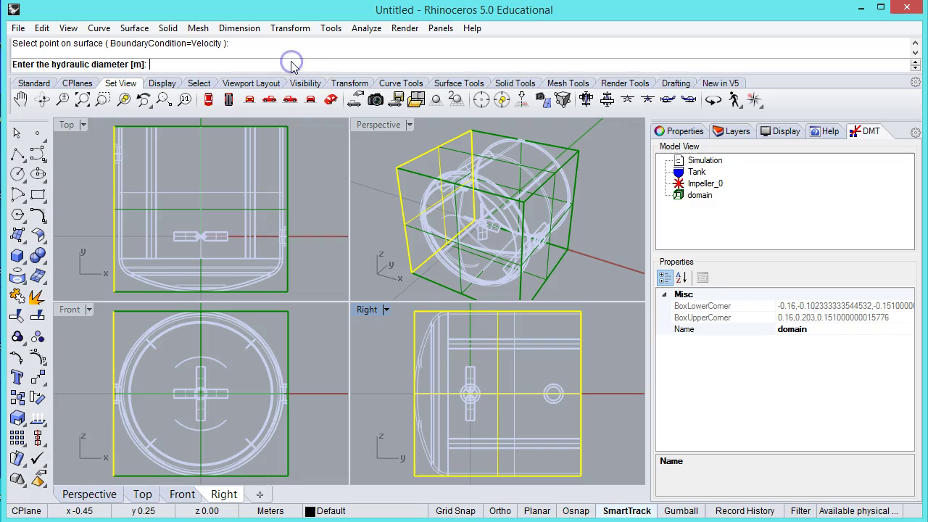
pyautogui.write('0.025')
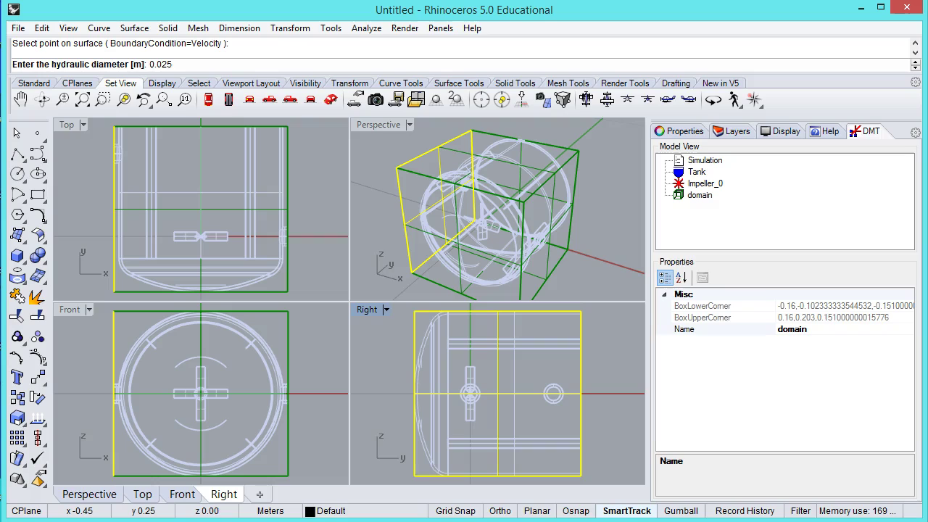
pyautogui.press('Return')
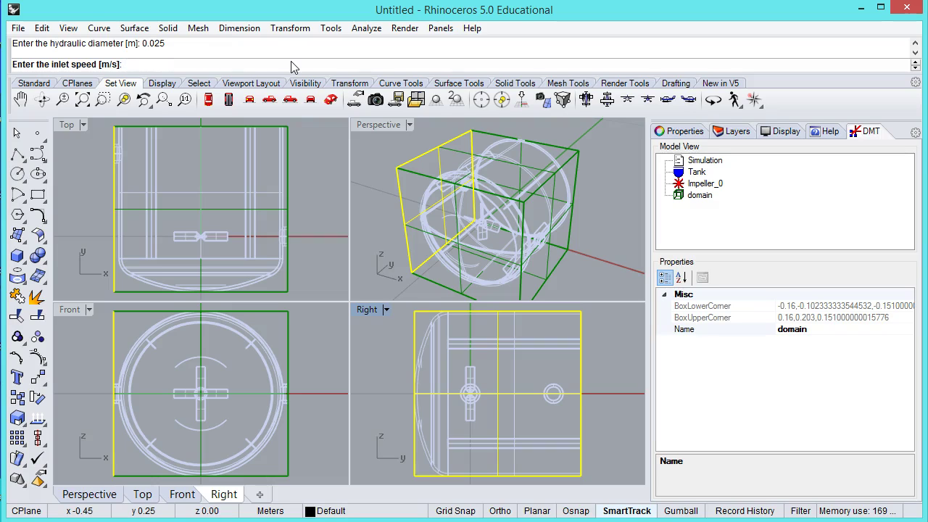
pyautogui.write('0.611')
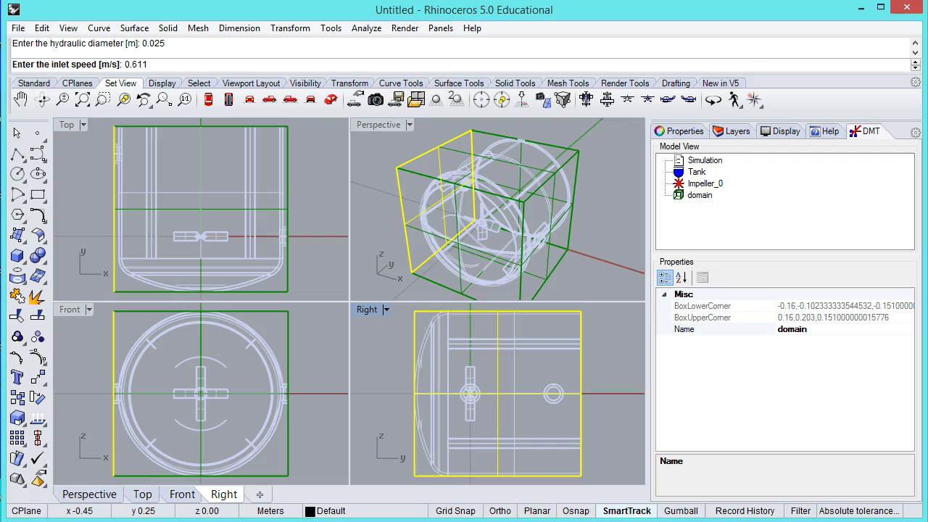
pyautogui.press('Return')
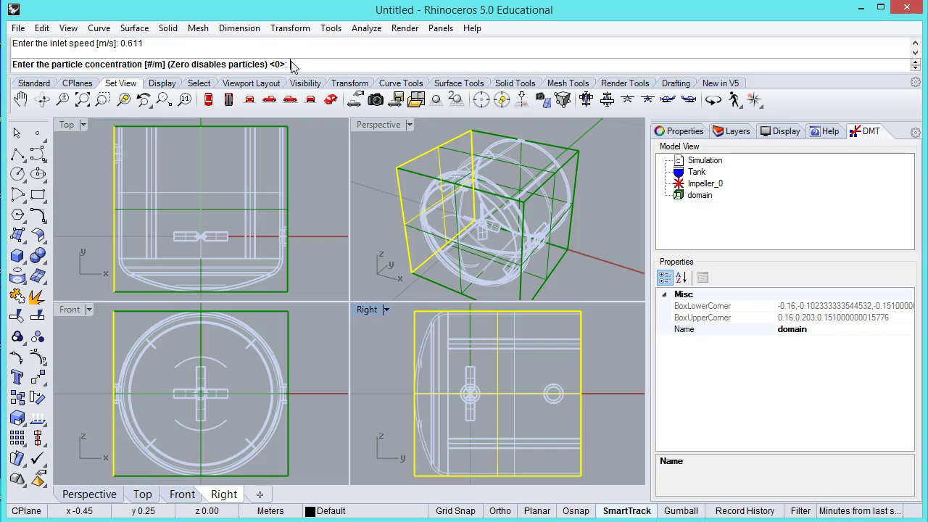
pyautogui.write('1000000')
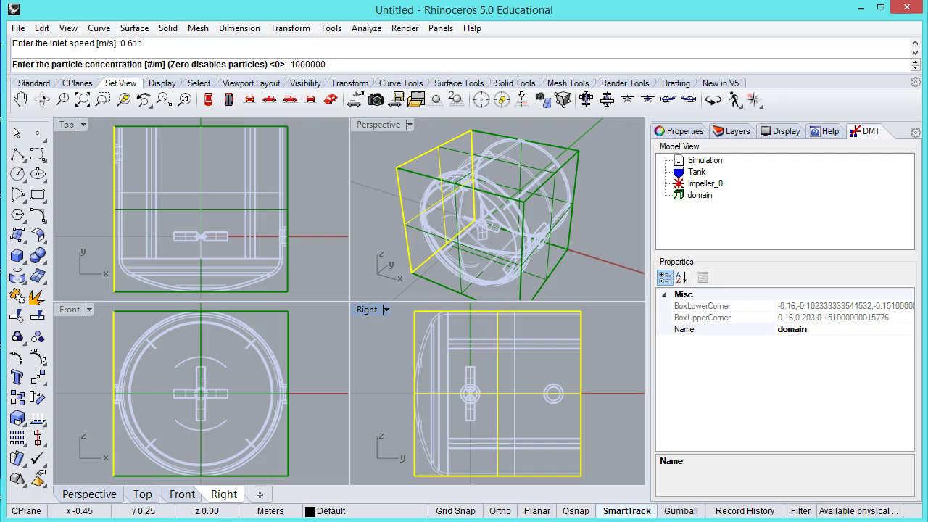
pyautogui.press('Return')
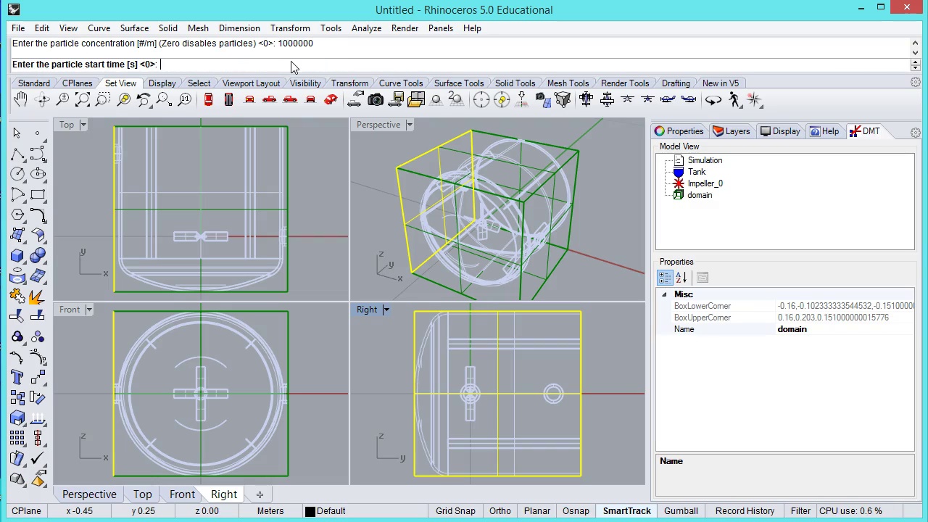
pyautogui.write('15')
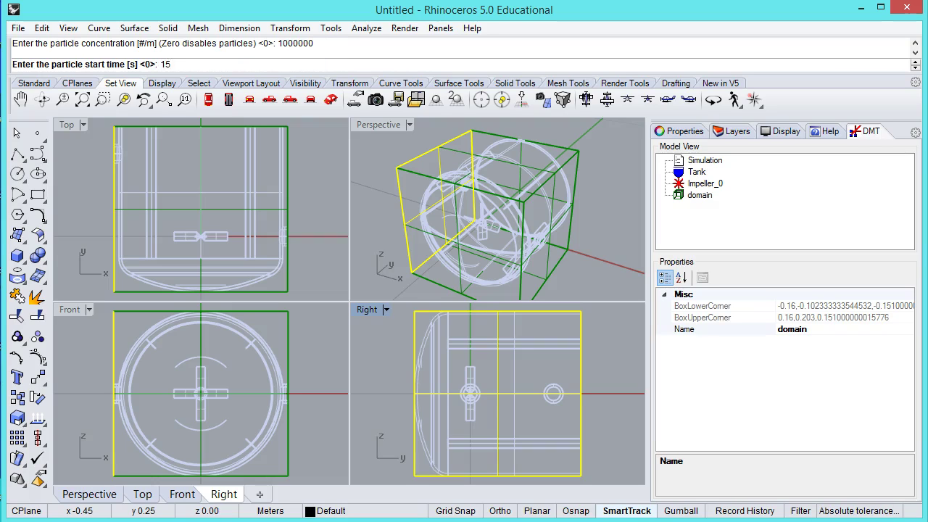
pyautogui.press('Return')
pyautogui.write('15.1')
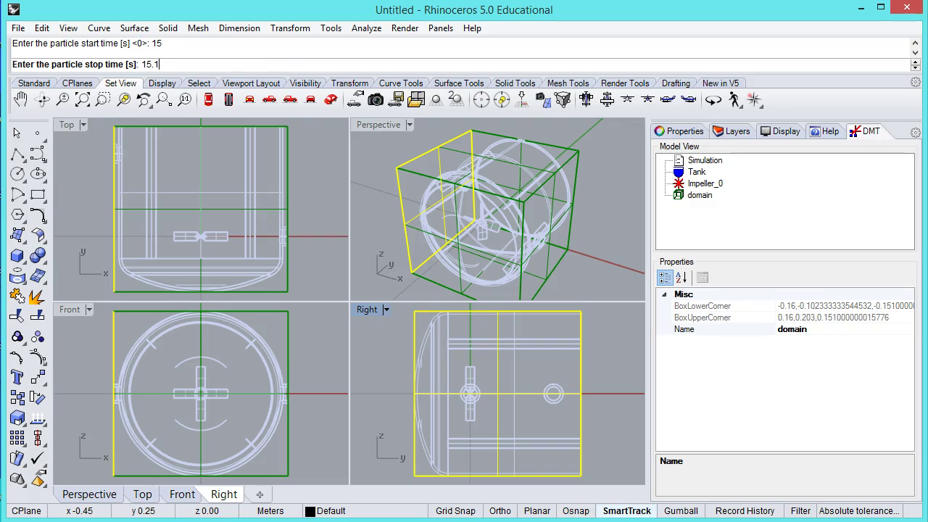
pyautogui.press('Return')
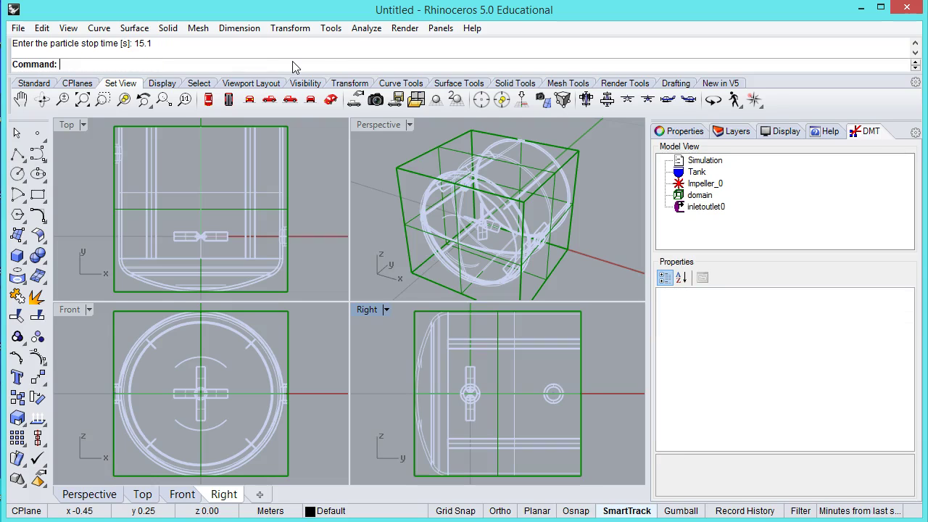
# Check inletoutlet0's speed, diameter and particle concentration, and re-enter ParticleStopTime as 15.1
pyautogui.click(707, 207)
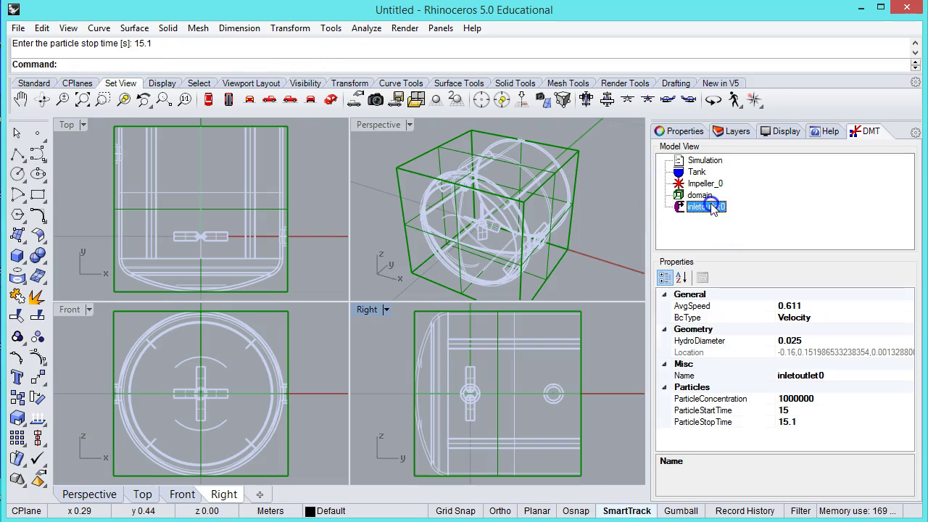
pyautogui.click(807, 310)
pyautogui.click(804, 341)
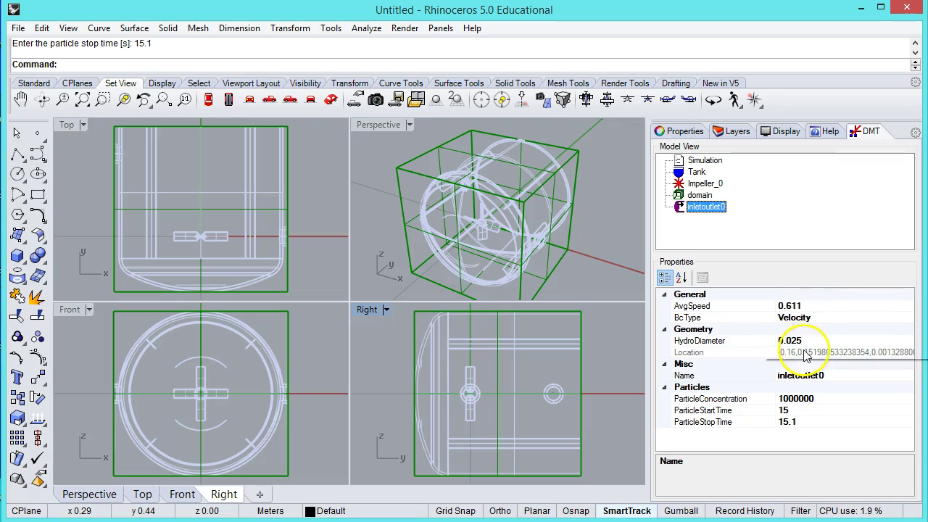
pyautogui.click(799, 375)
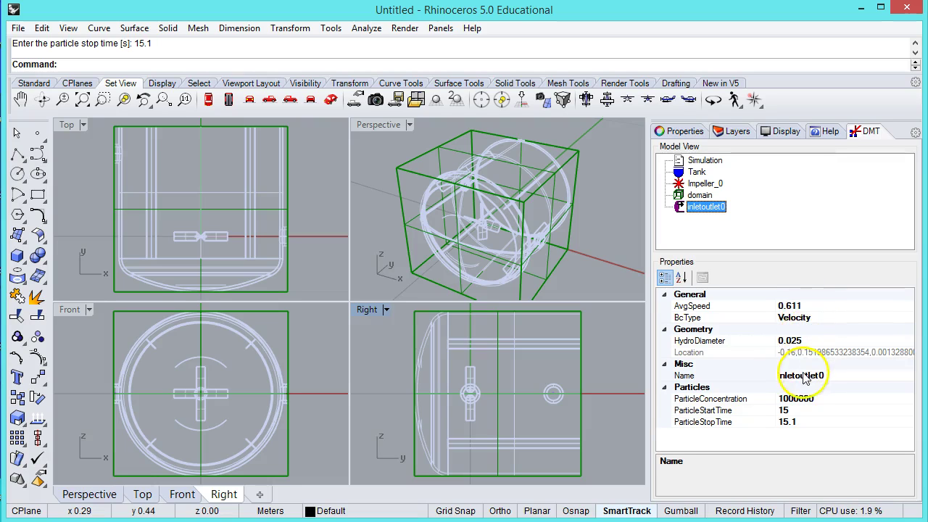
pyautogui.click(795, 405)
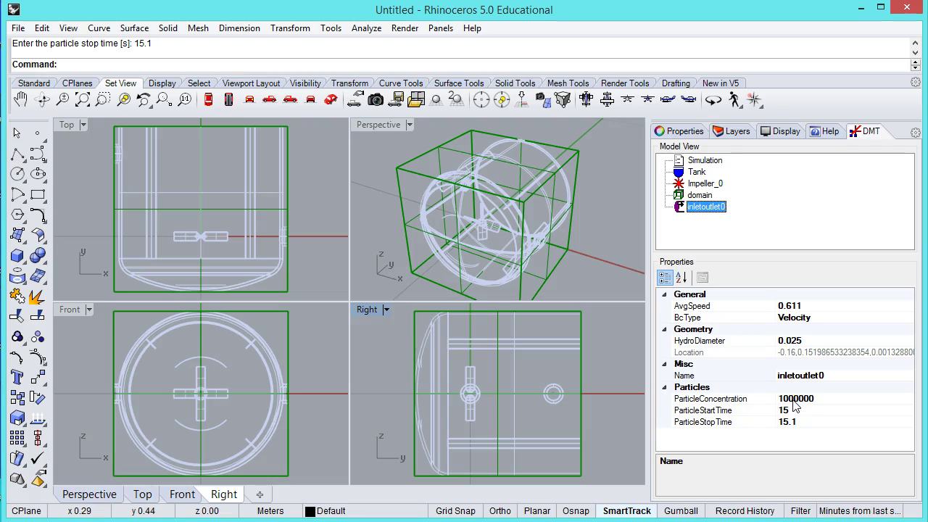
pyautogui.click(791, 403)
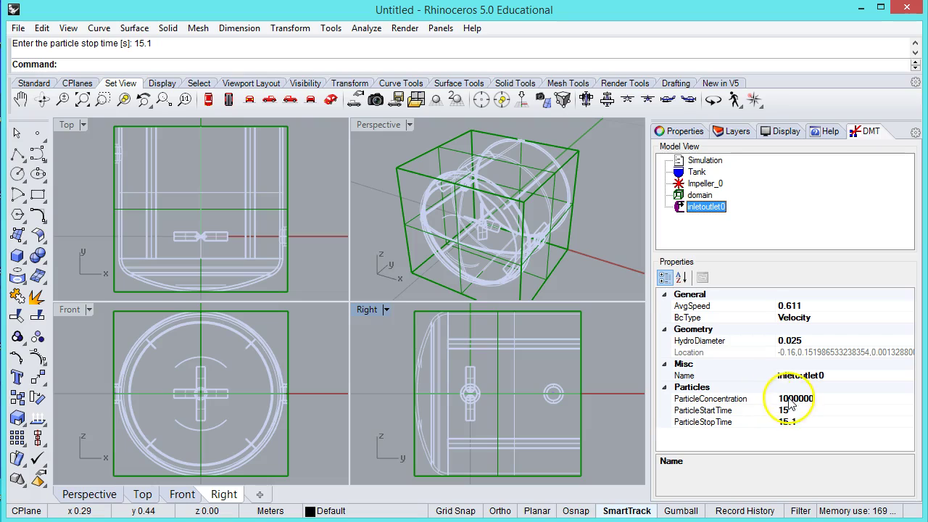
pyautogui.click(796, 421)
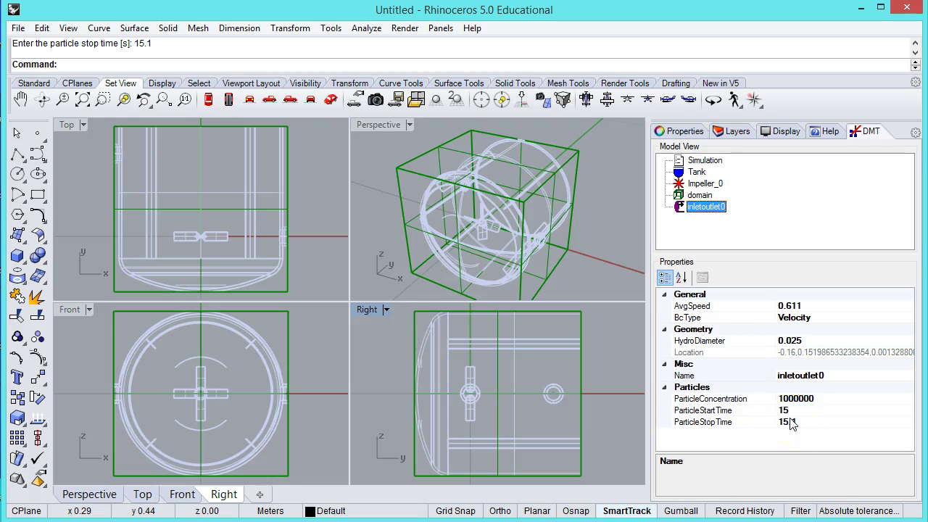
pyautogui.click(790, 422)
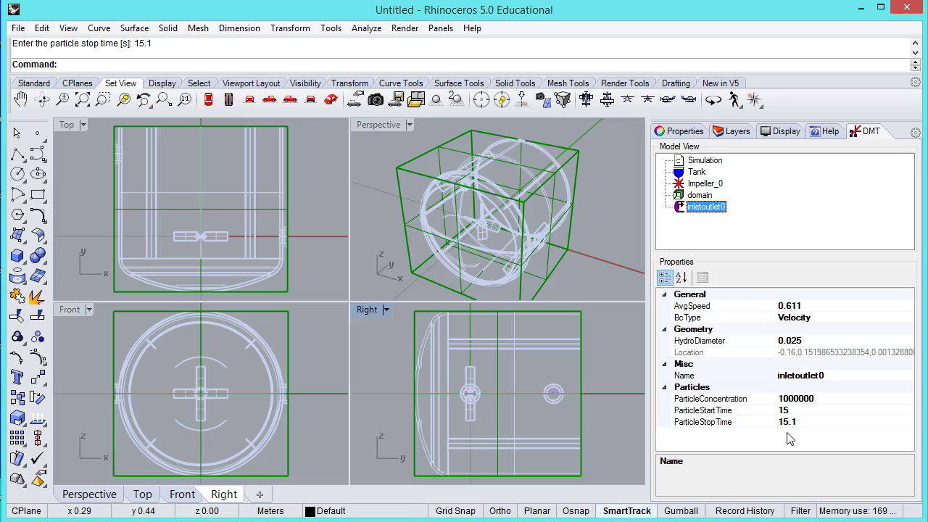
pyautogui.moveTo(745, 330); pyautogui.dragTo(728, 267)
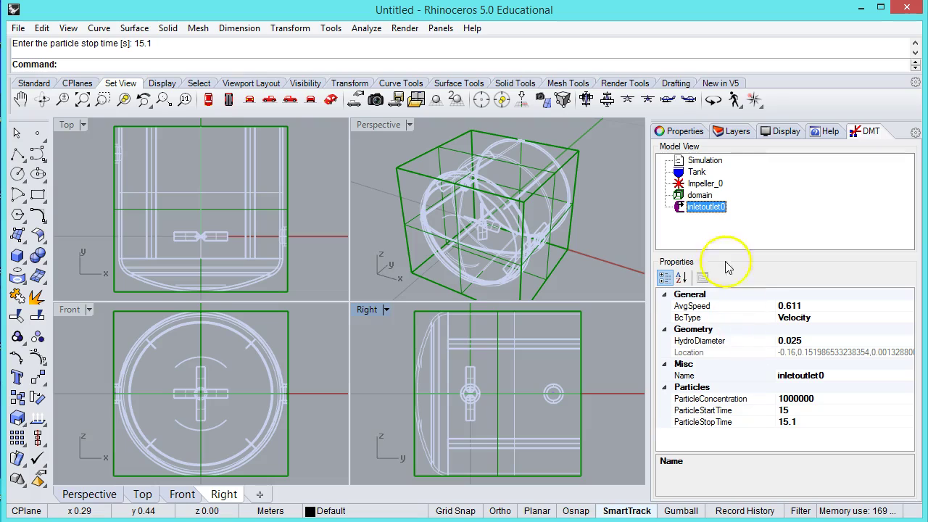
# Start a second boundary on the domain box's right face as a pressure outlet
pyautogui.rightClick(691, 223)
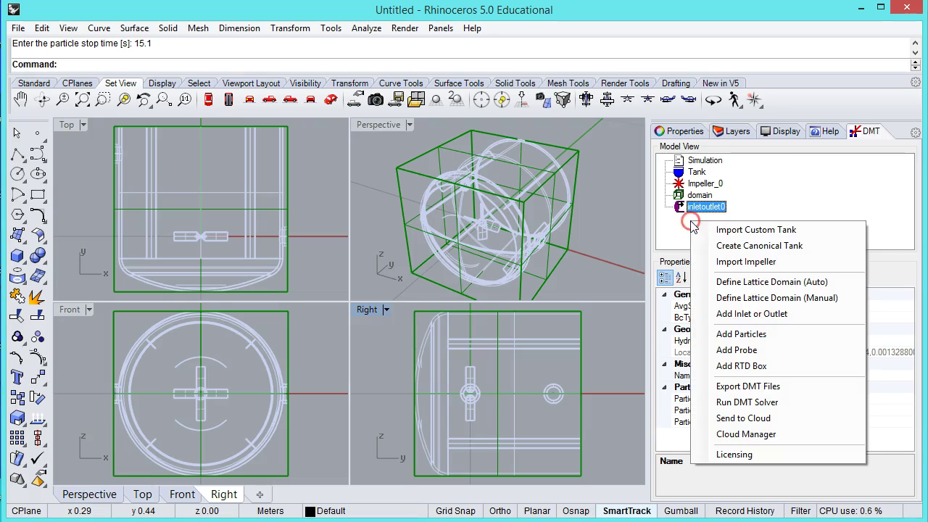
pyautogui.click(752, 314)
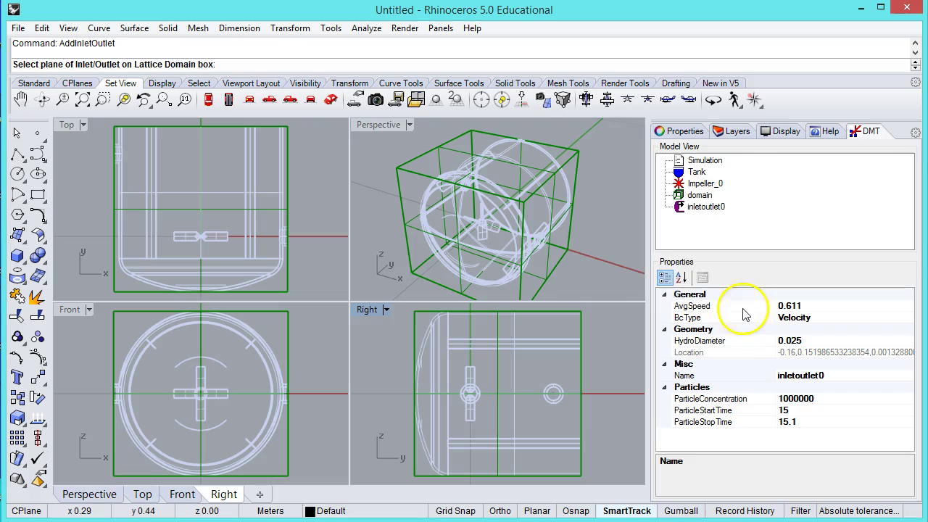
pyautogui.click(560, 257)
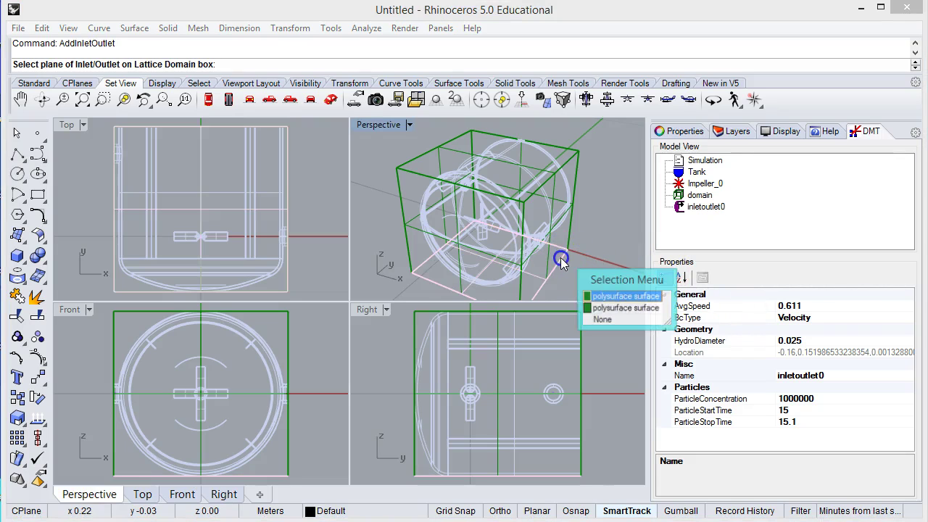
pyautogui.click(609, 308)
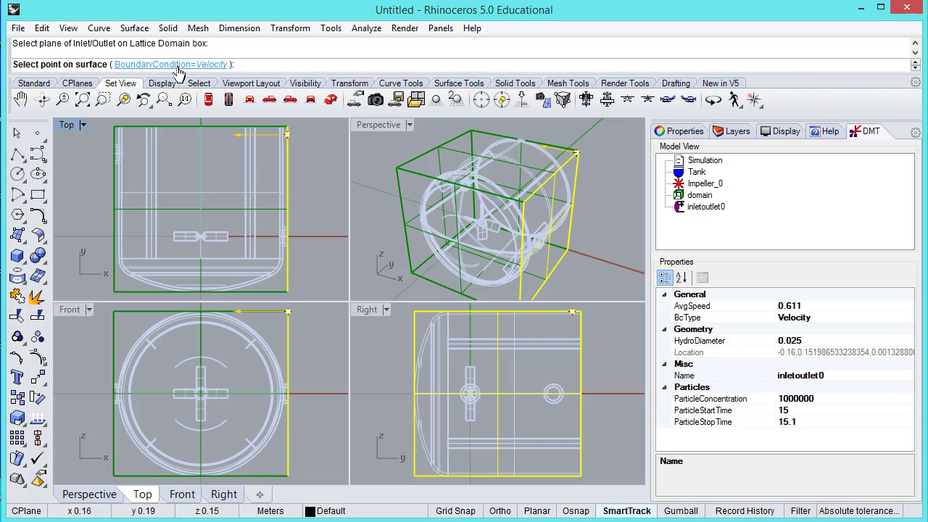
pyautogui.click(177, 65)
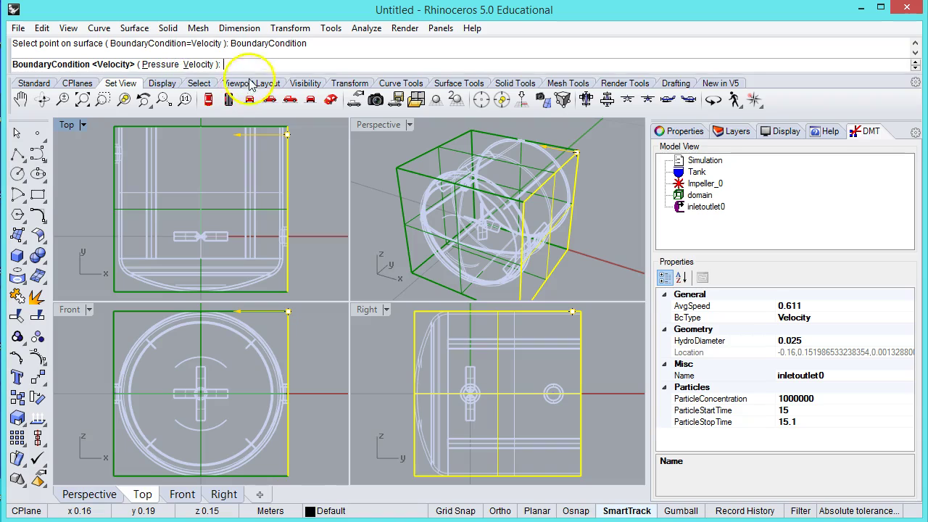
pyautogui.click(161, 65)
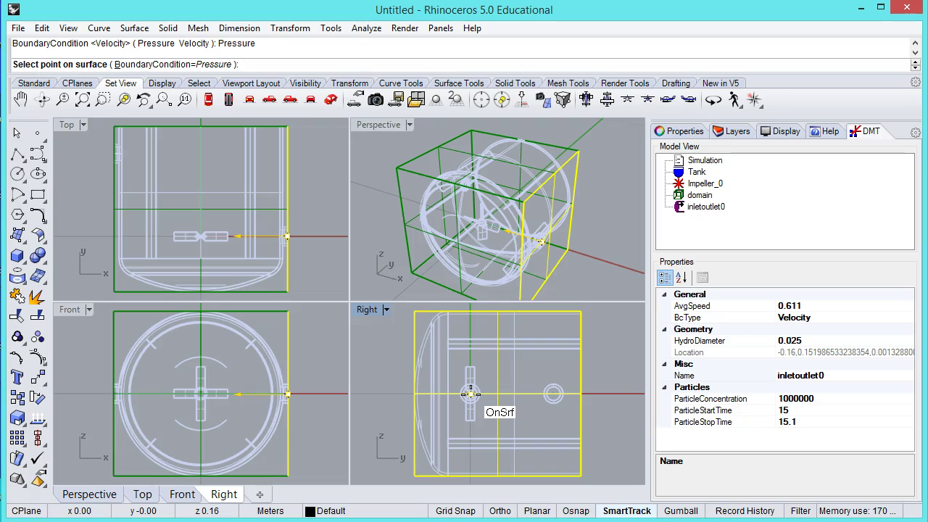
# Place the outlet at the face centre with 0.025 m diameter and zero particle concentration
pyautogui.click(470, 394)
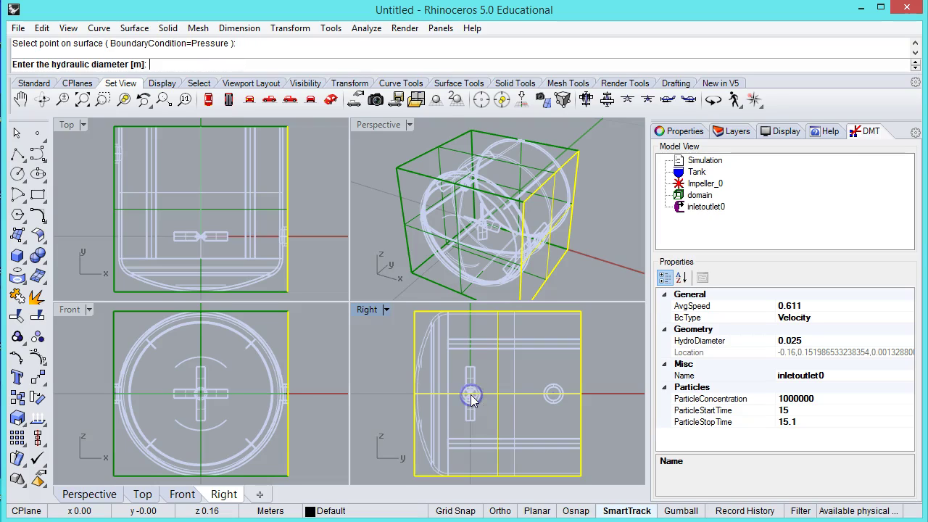
pyautogui.write('0.025')
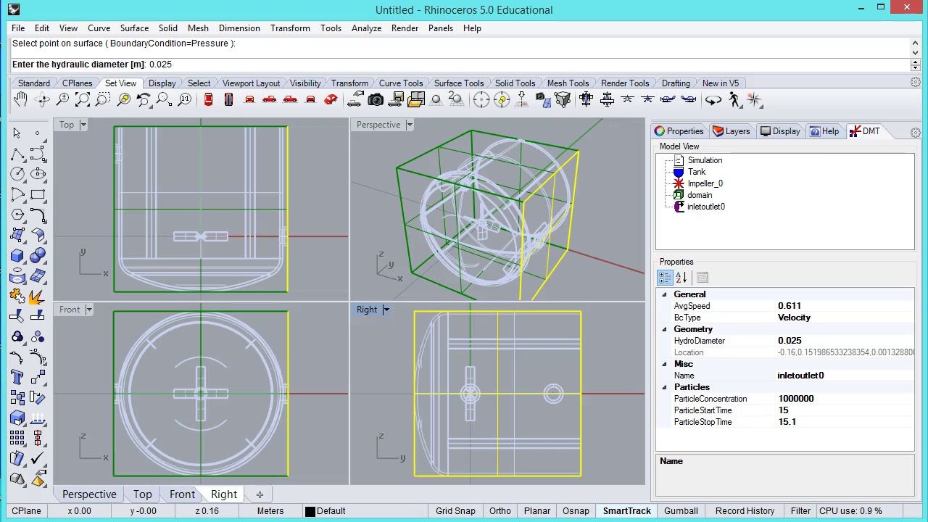
pyautogui.press('Return')
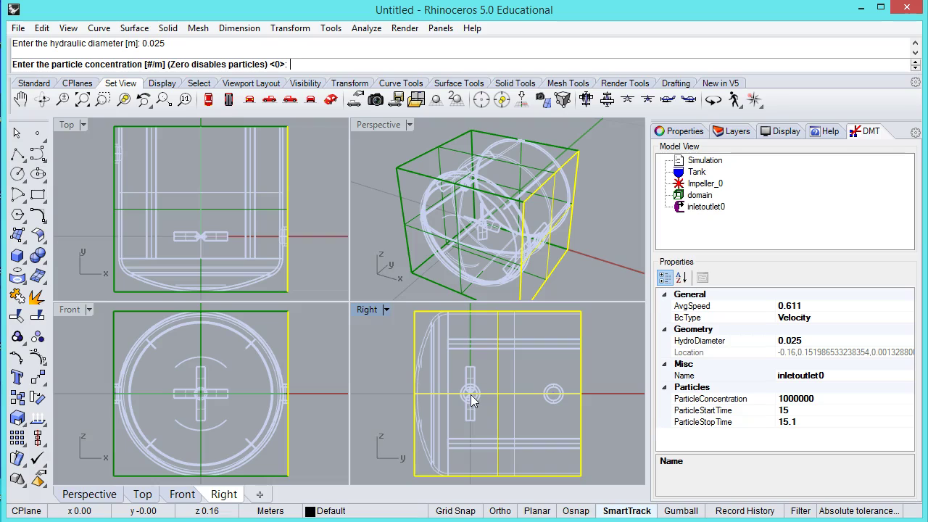
pyautogui.write('0')
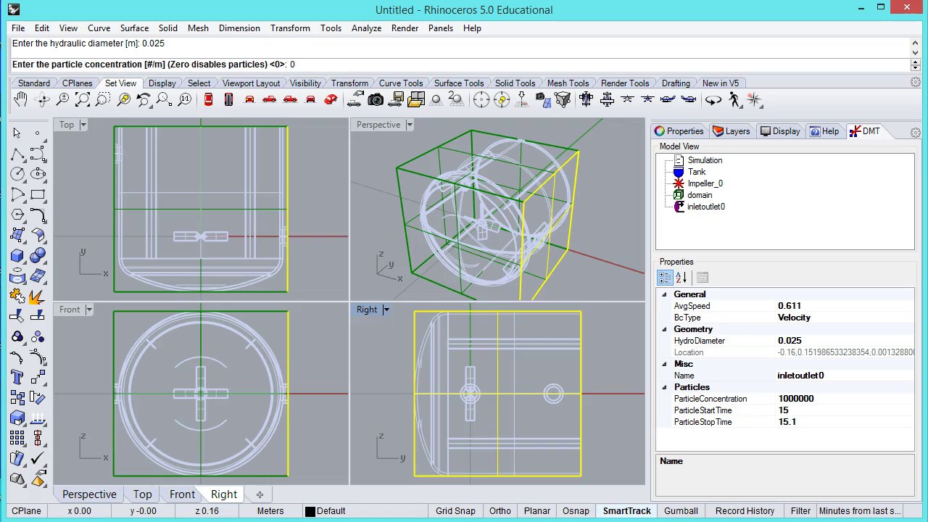
pyautogui.press('Return')
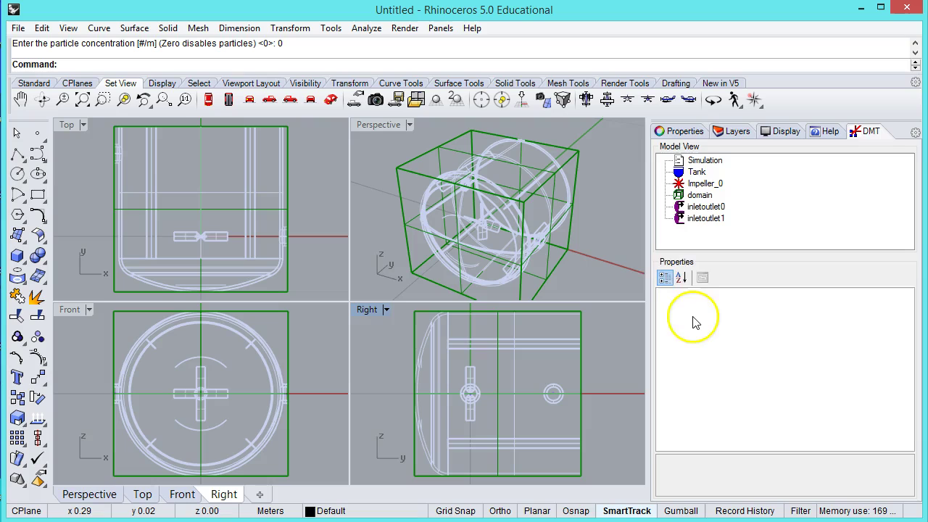
pyautogui.click(690, 208)
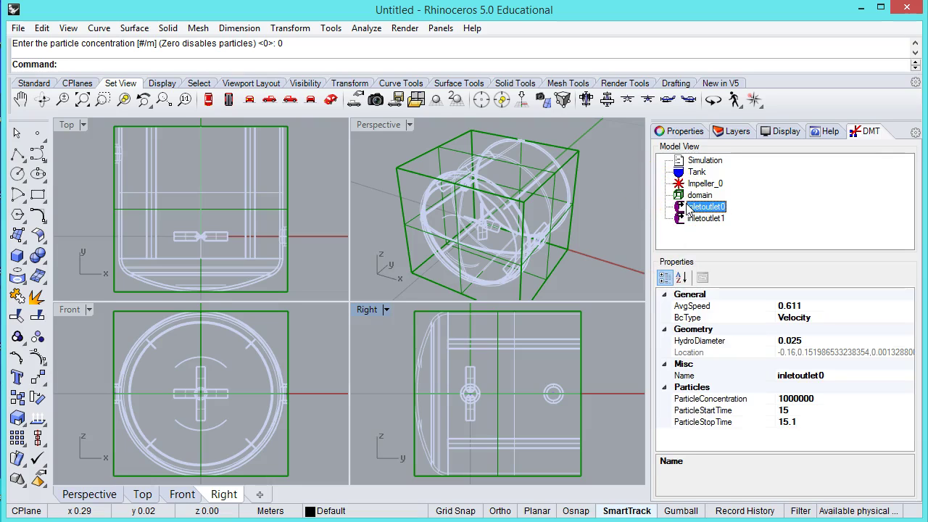
pyautogui.click(696, 218)
pyautogui.click(692, 208)
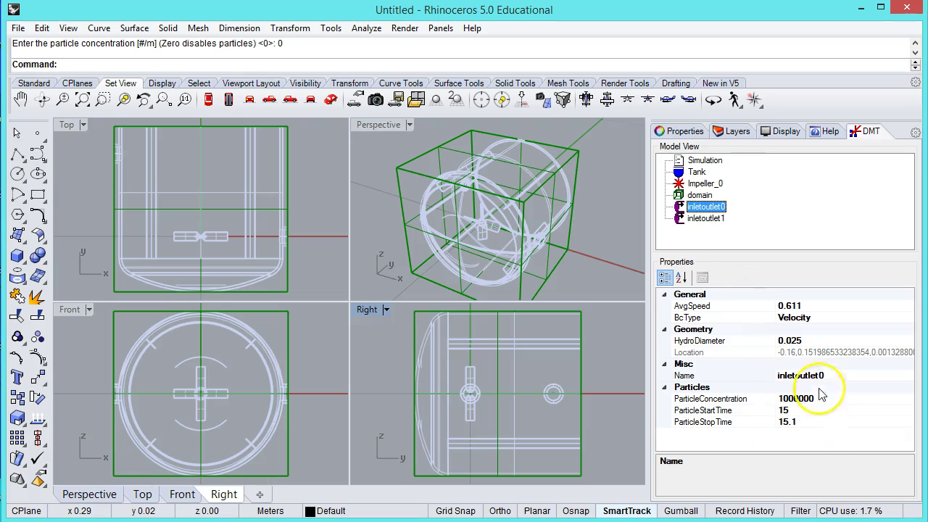
pyautogui.click(711, 219)
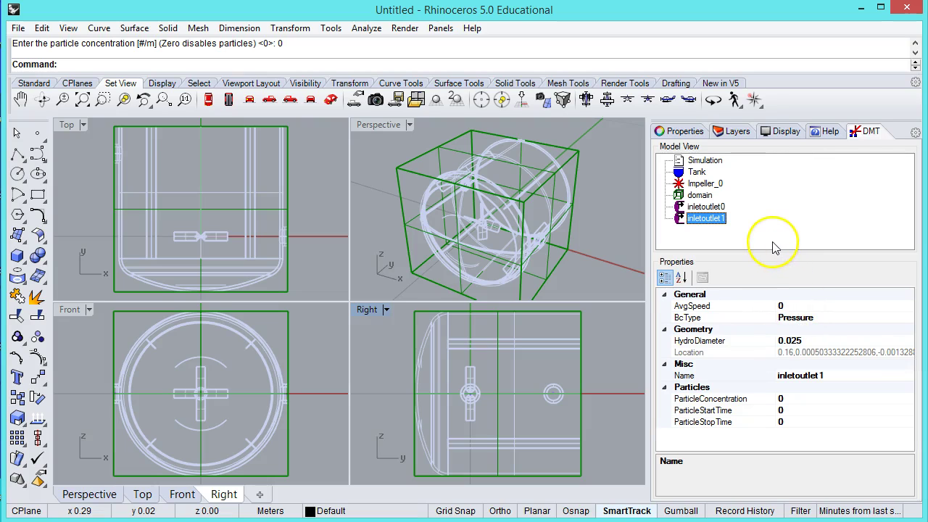
pyautogui.click(701, 236)
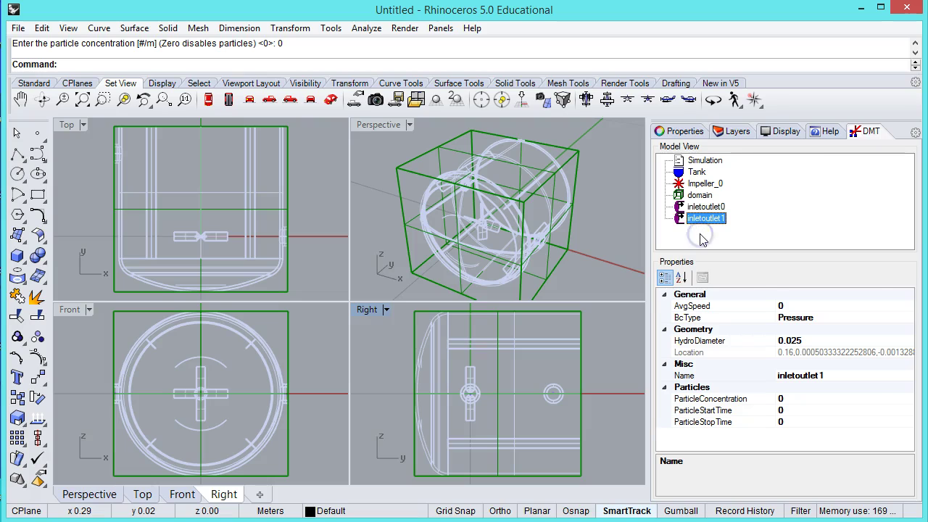
pyautogui.rightClick(702, 240)
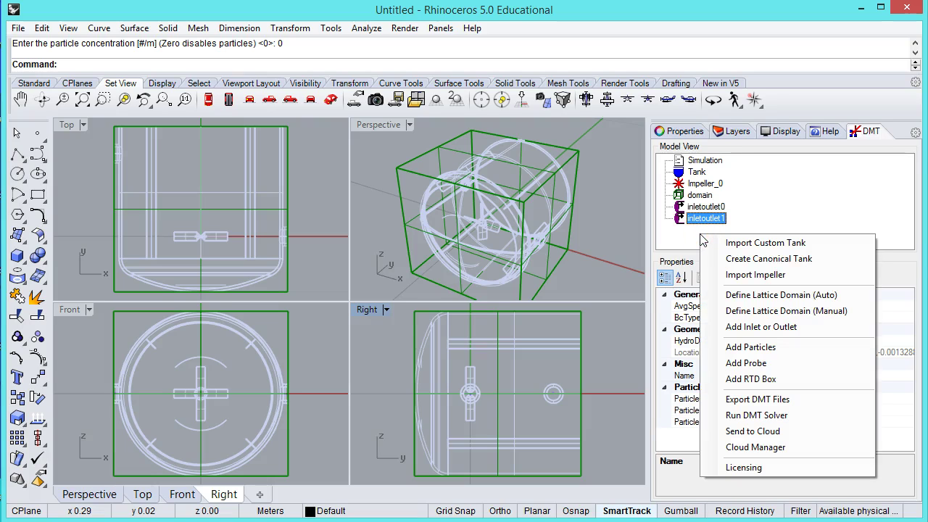
pyautogui.click(709, 235)
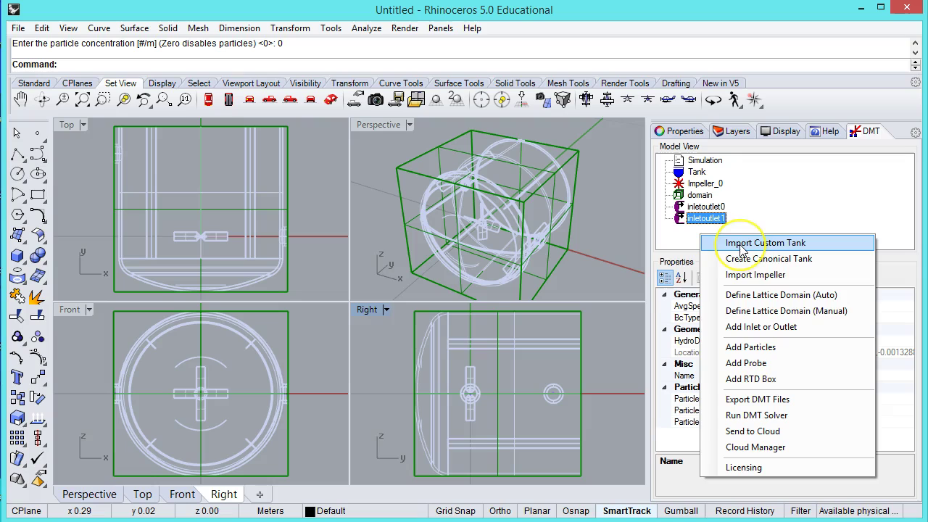
pyautogui.click(780, 211)
pyautogui.click(706, 206)
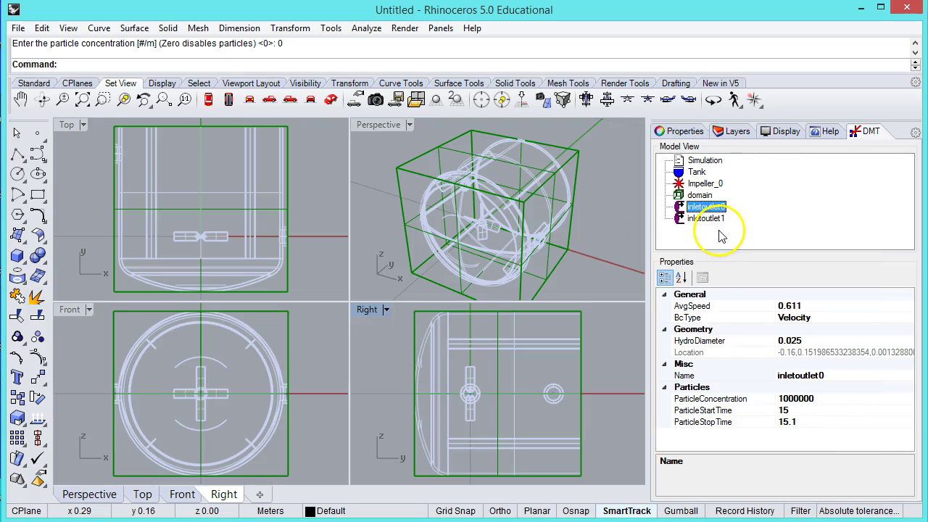
pyautogui.click(700, 195)
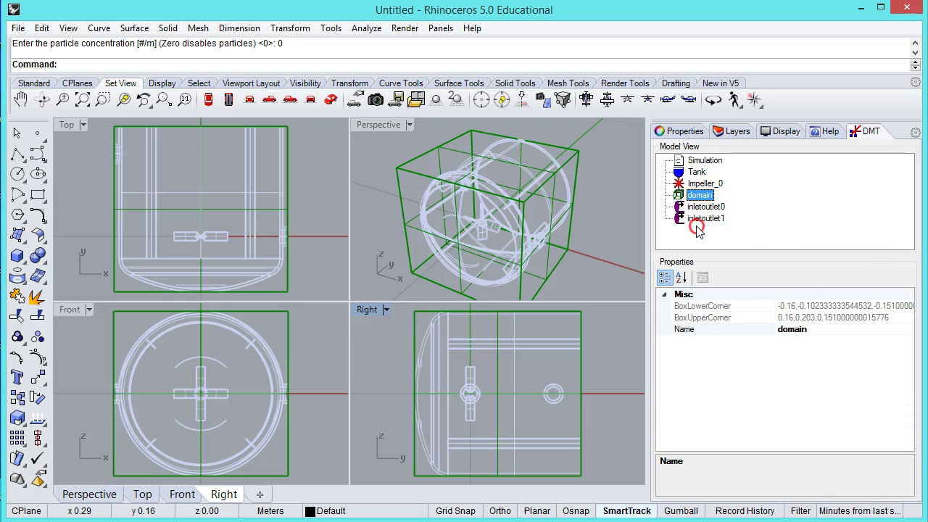
pyautogui.rightClick(696, 229)
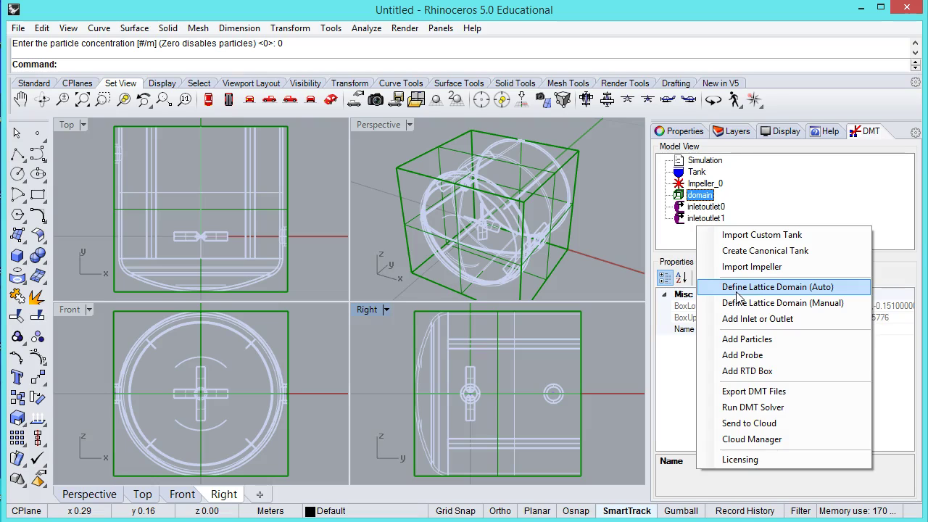
pyautogui.click(683, 245)
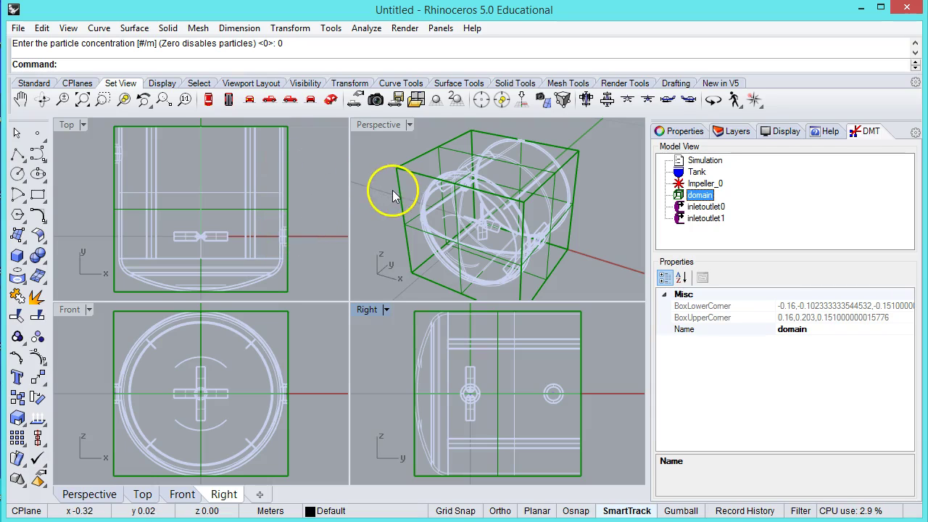
# Open the DMT actions list, then dismiss it and show the Tank's settings
pyautogui.rightClick(701, 235)
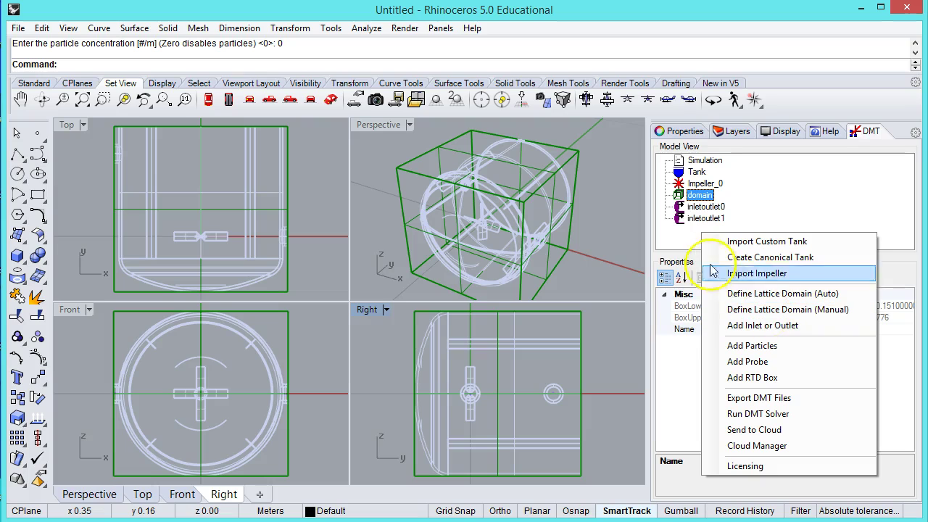
pyautogui.click(756, 312)
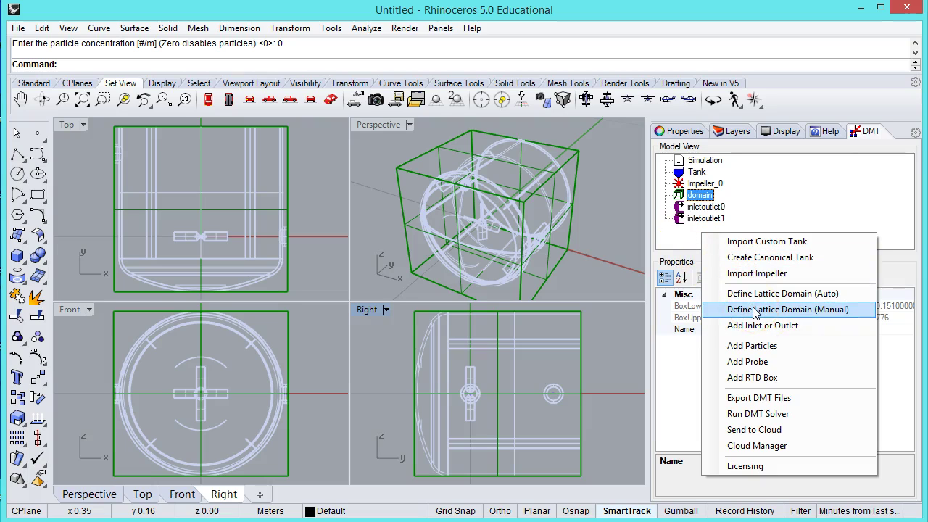
pyautogui.click(798, 169)
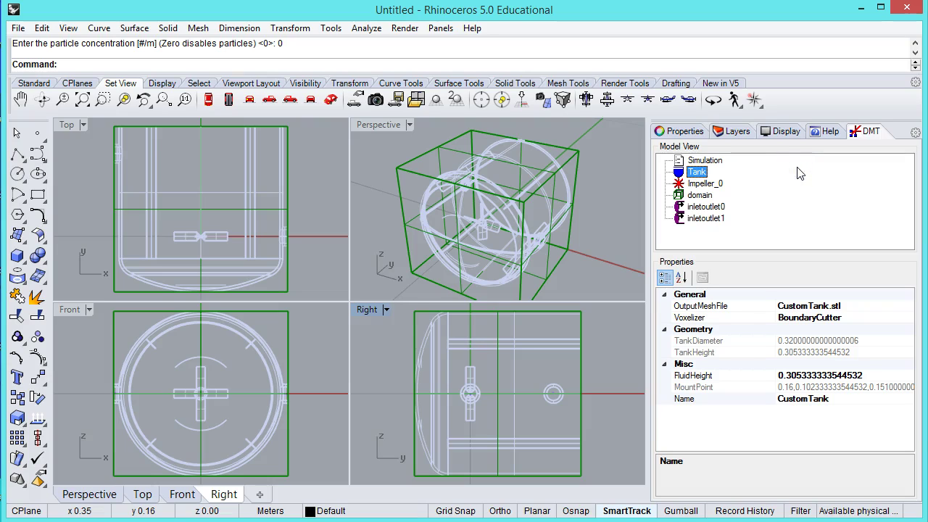
# Add RTD box rtd0 from w0,0,0 to 0.01,0.01,0.01 with start time 15
pyautogui.rightClick(695, 236)
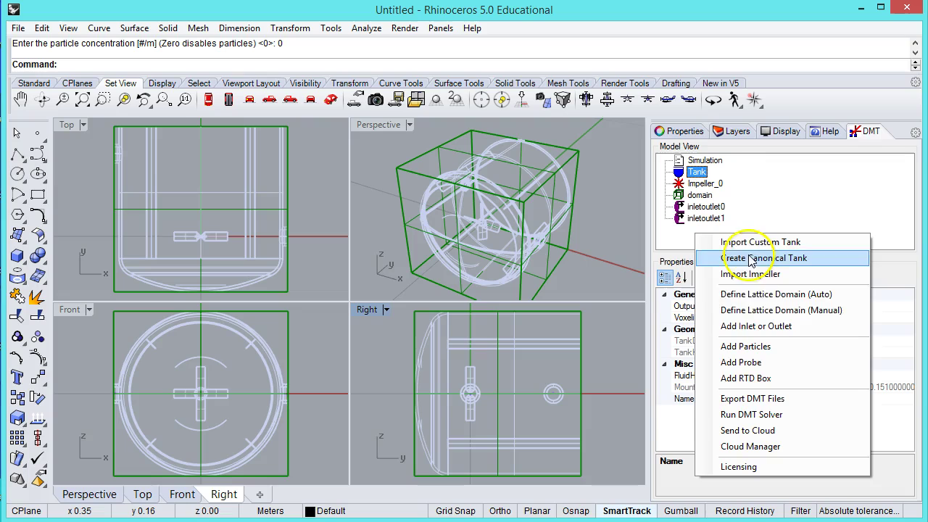
pyautogui.click(746, 378)
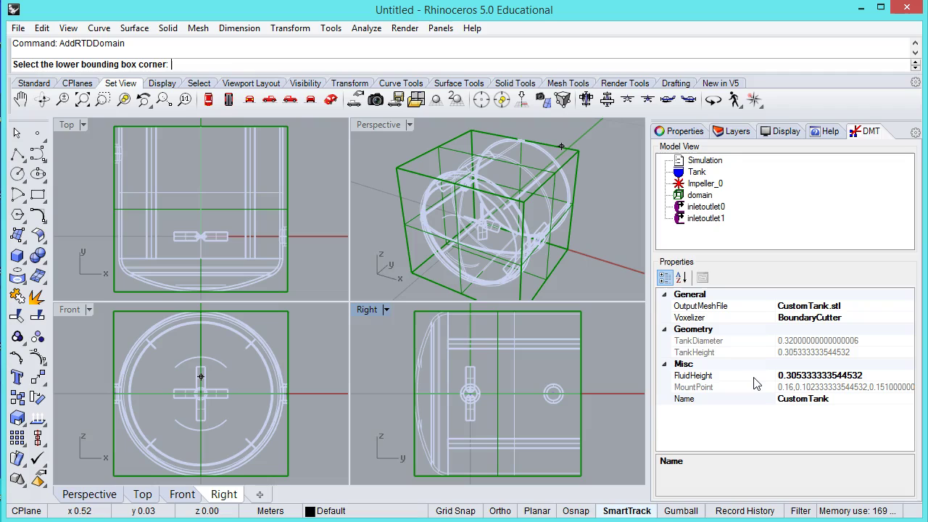
pyautogui.write('w0,0,0')
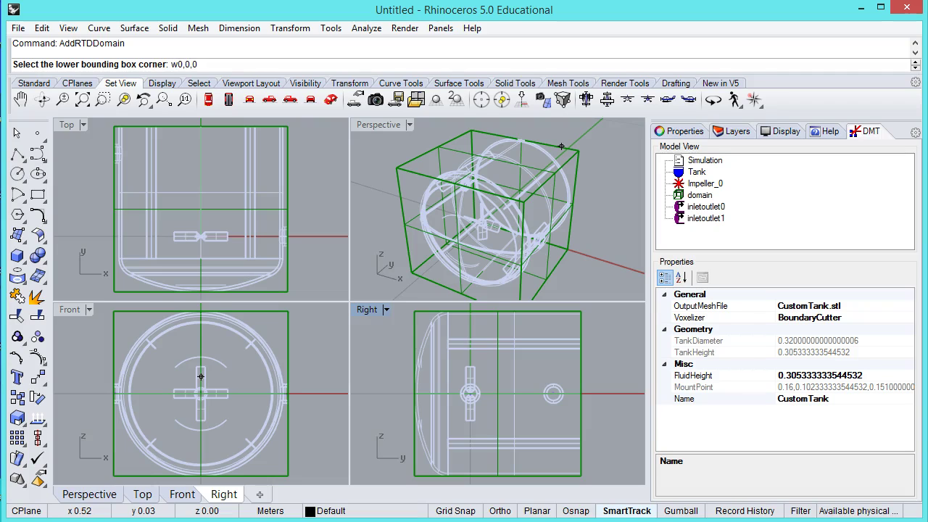
pyautogui.press('Return')
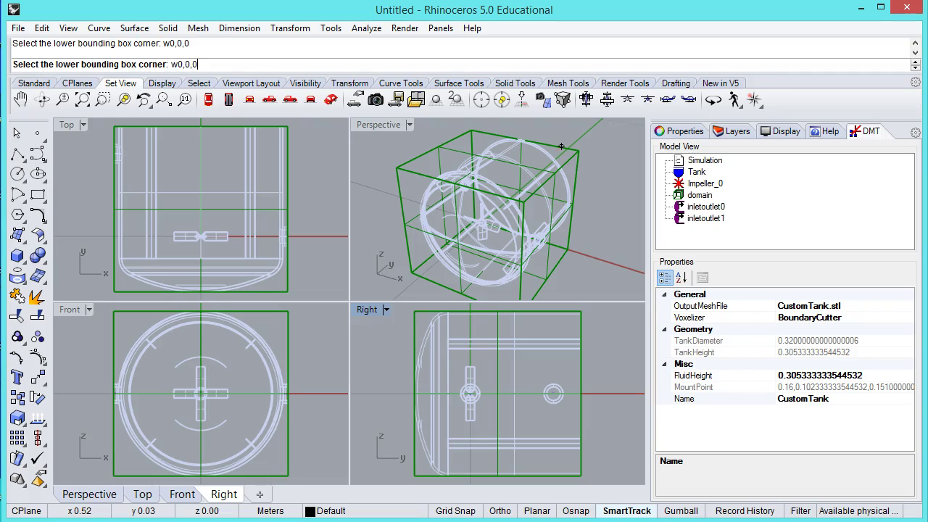
pyautogui.write('w0,')
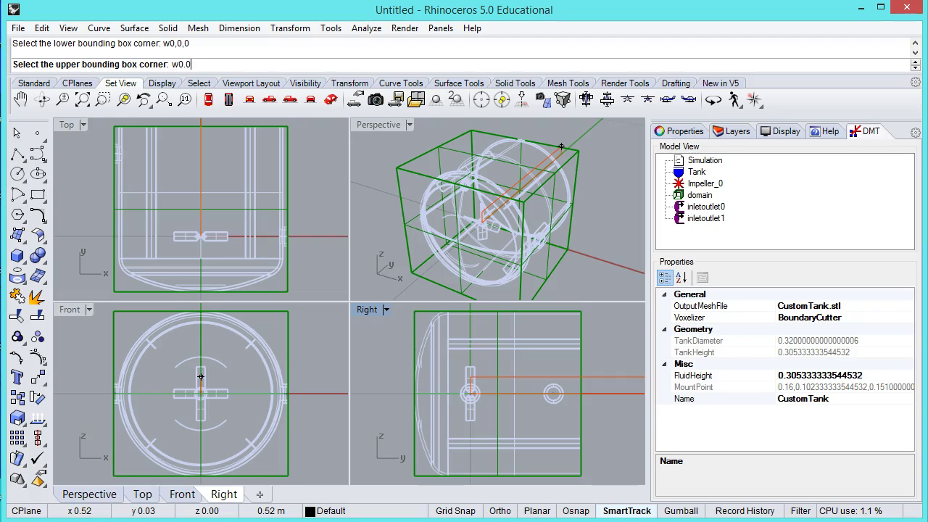
pyautogui.write('01,')
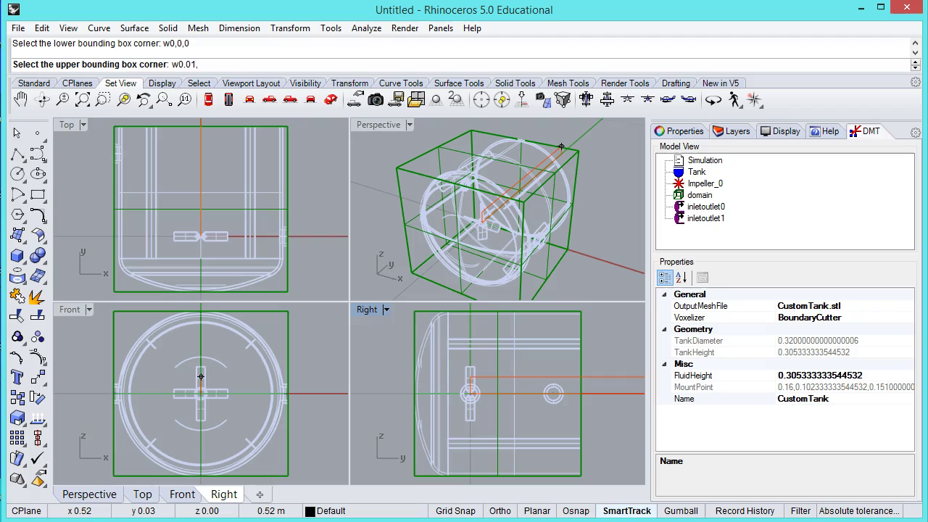
pyautogui.write('0.01')
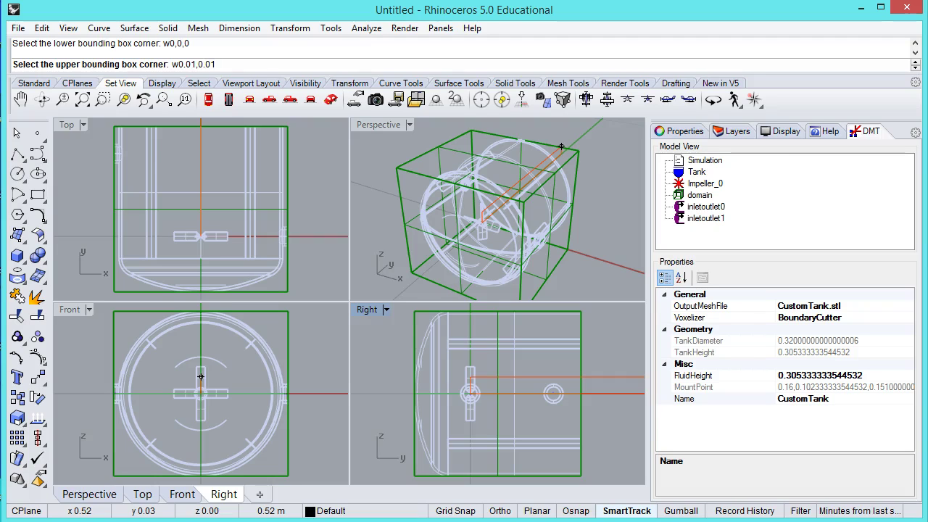
pyautogui.write(',0.01')
pyautogui.press('Return')
pyautogui.write('15')
pyautogui.press('Return')
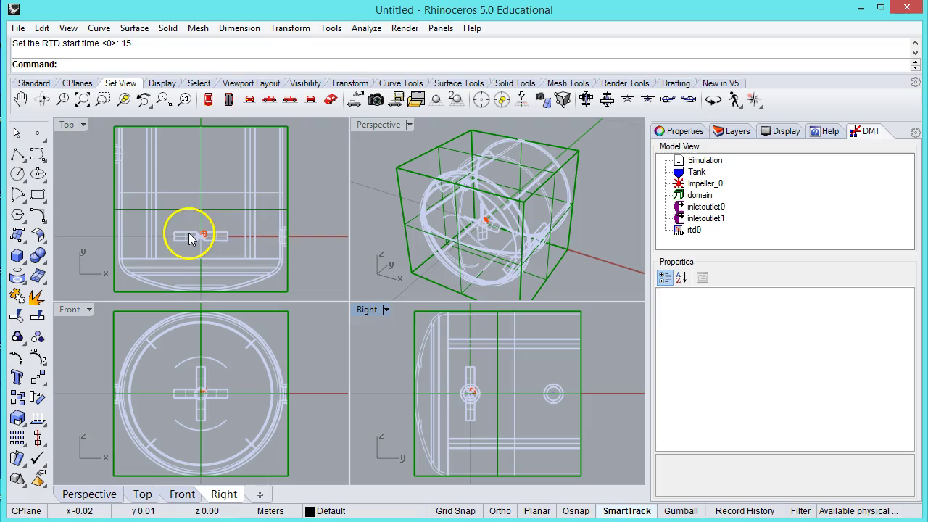
pyautogui.click(697, 230)
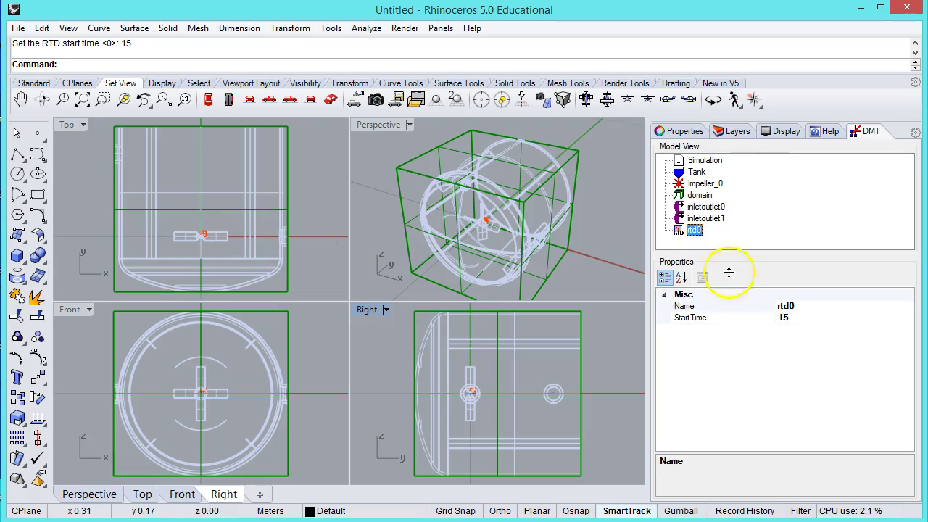
pyautogui.click(695, 232)
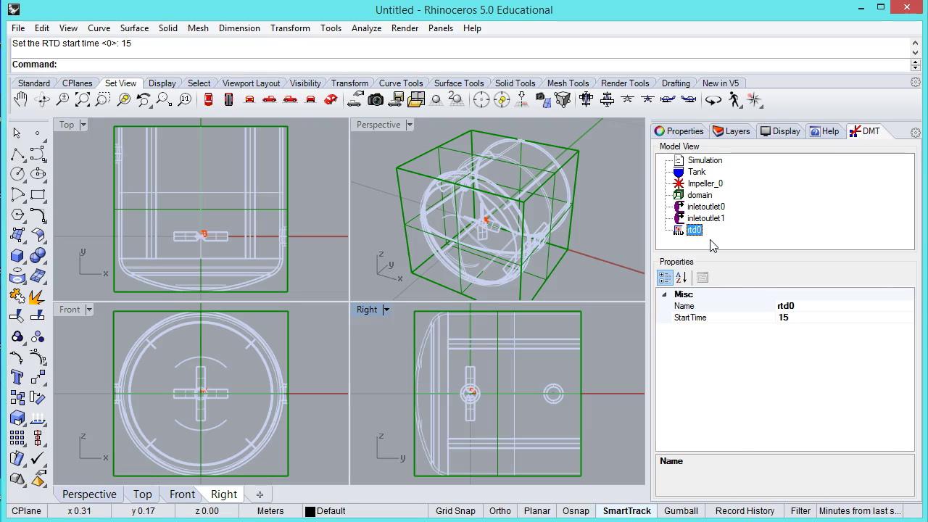
pyautogui.rightClick(710, 244)
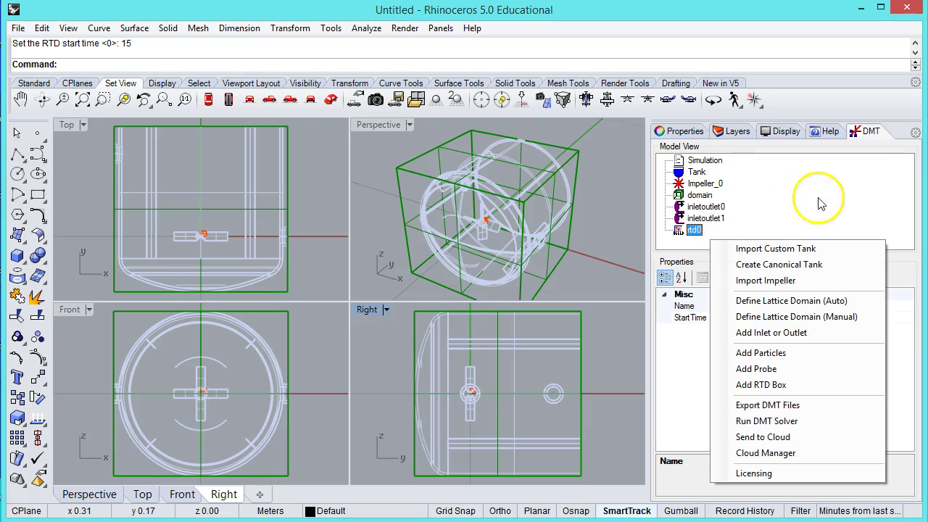
pyautogui.click(680, 246)
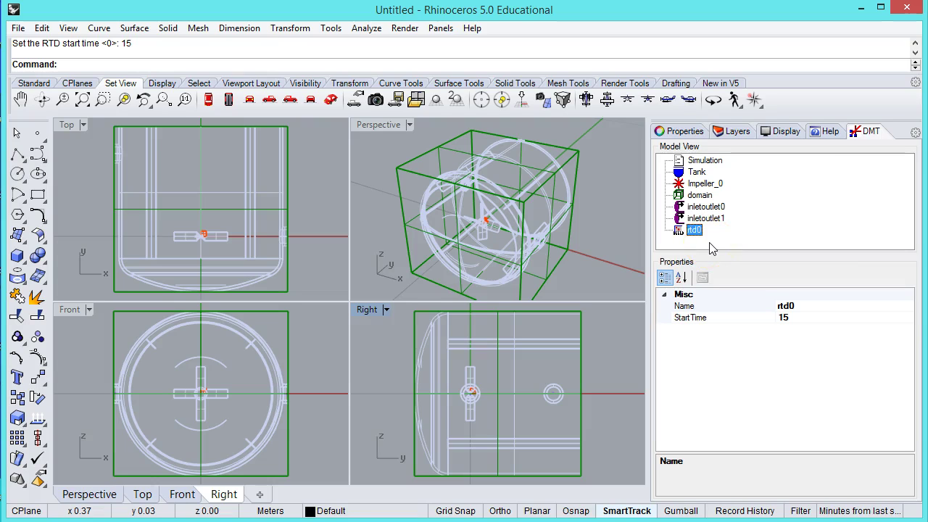
pyautogui.moveTo(711, 248); pyautogui.dragTo(771, 233)
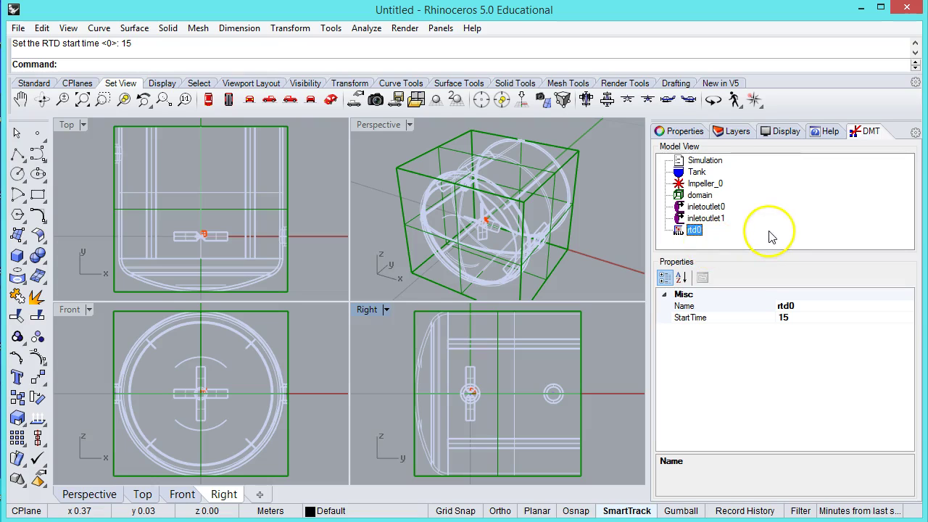
# Browse each DMT model item's properties, starting from the Simulation node
pyautogui.click(702, 161)
pyautogui.click(701, 169)
pyautogui.click(701, 161)
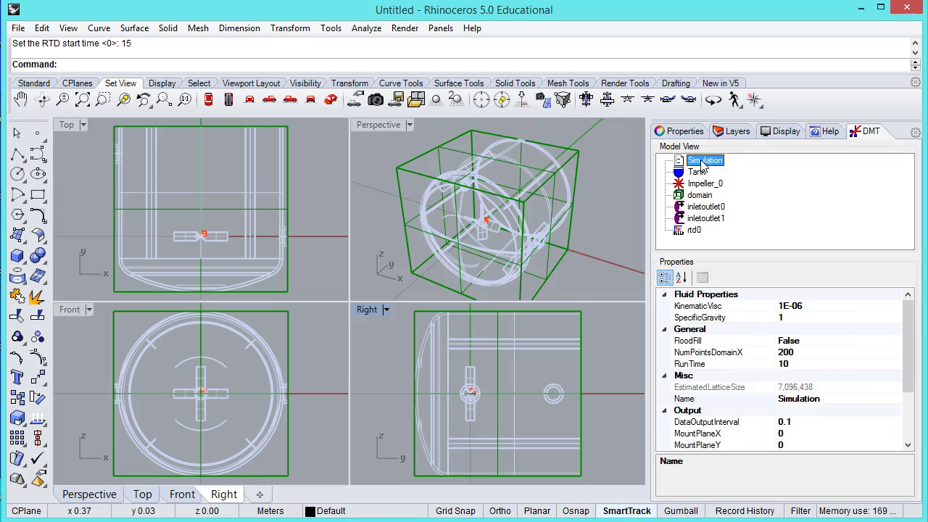
pyautogui.press('Down')
pyautogui.press('Down')
pyautogui.press('Down')
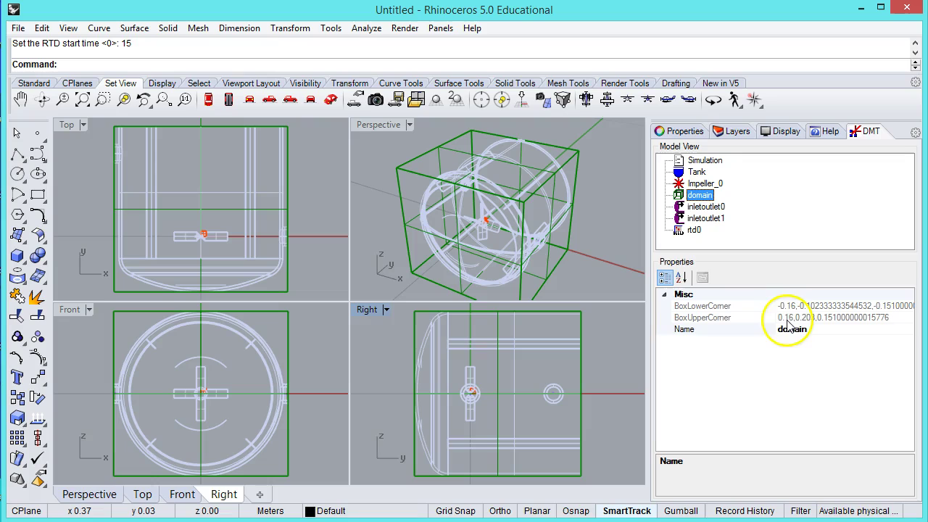
pyautogui.click(789, 328)
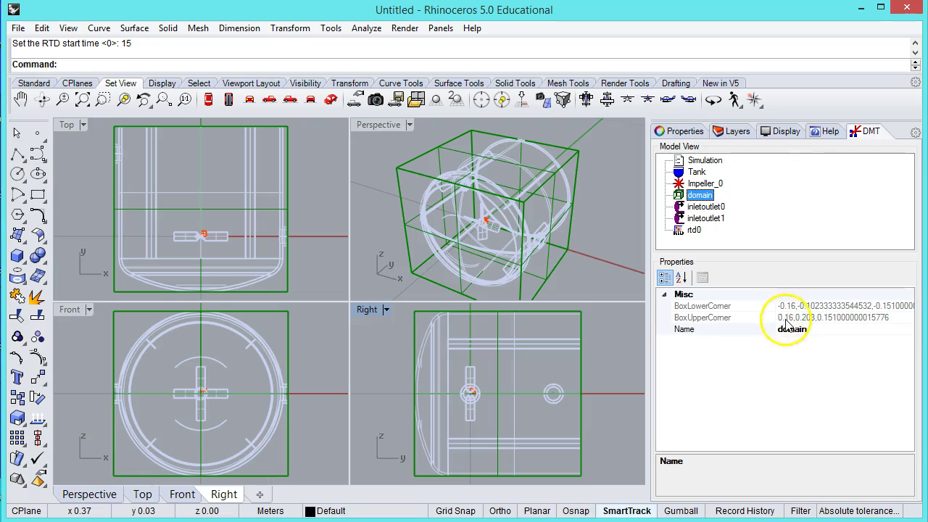
# Change the Simulation's NumPointsDomainX from 200 to 320
pyautogui.click(702, 161)
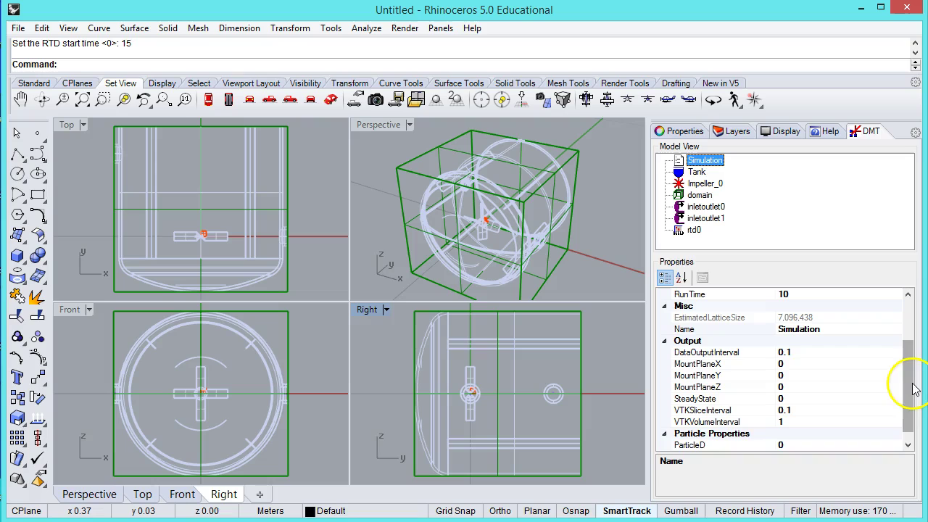
pyautogui.moveTo(914, 390); pyautogui.dragTo(912, 346)
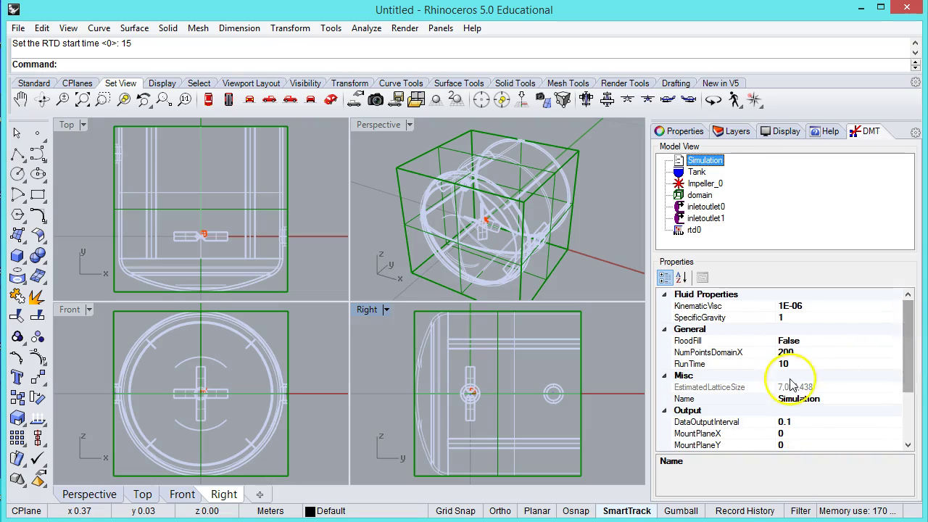
pyautogui.click(786, 353)
pyautogui.press('BackSpace')
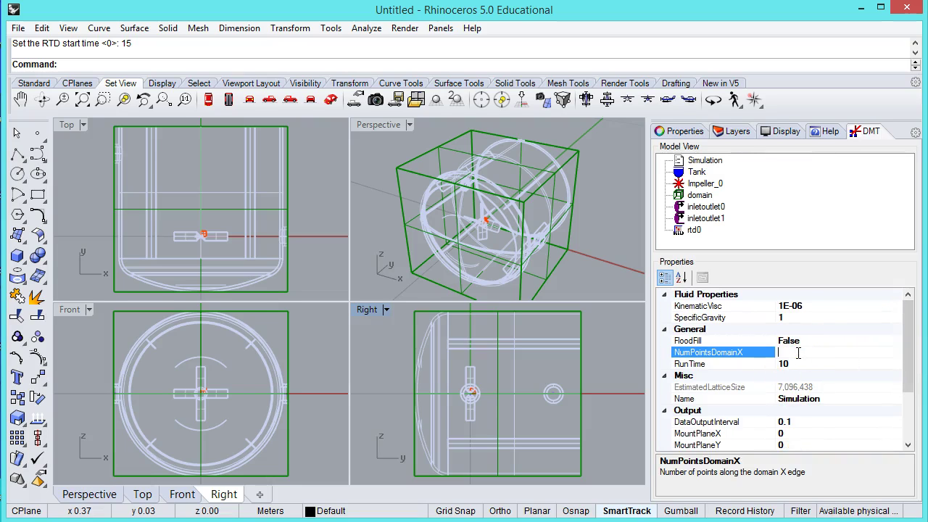
pyautogui.write('320')
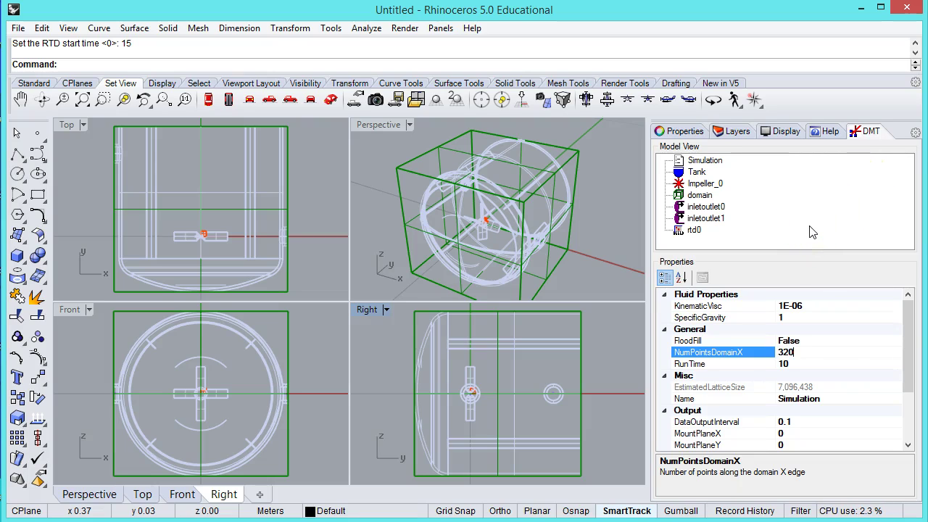
pyautogui.press('Return')
pyautogui.click(694, 230)
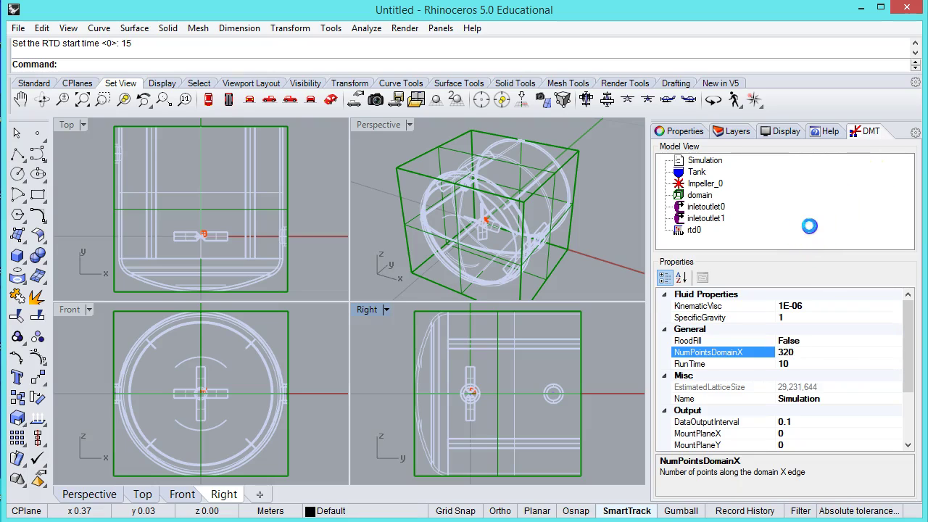
pyautogui.click(696, 172)
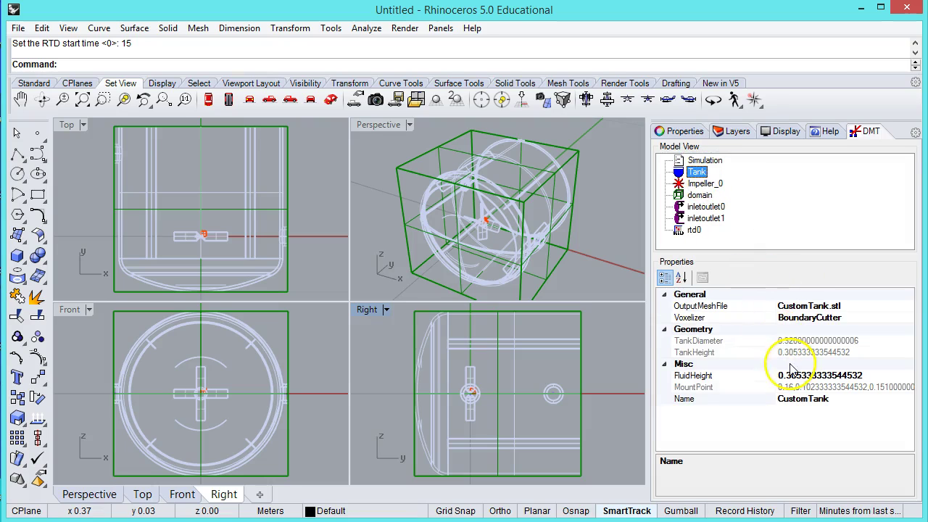
pyautogui.click(700, 195)
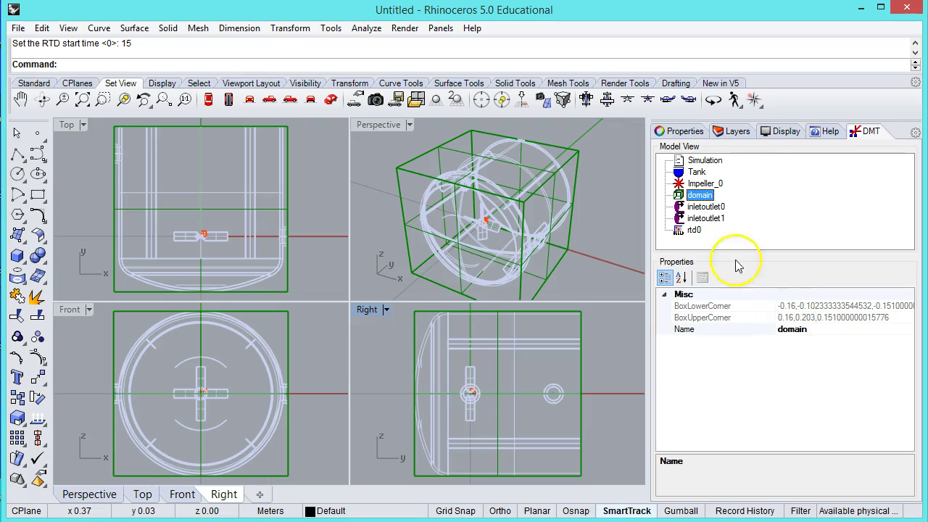
pyautogui.click(702, 185)
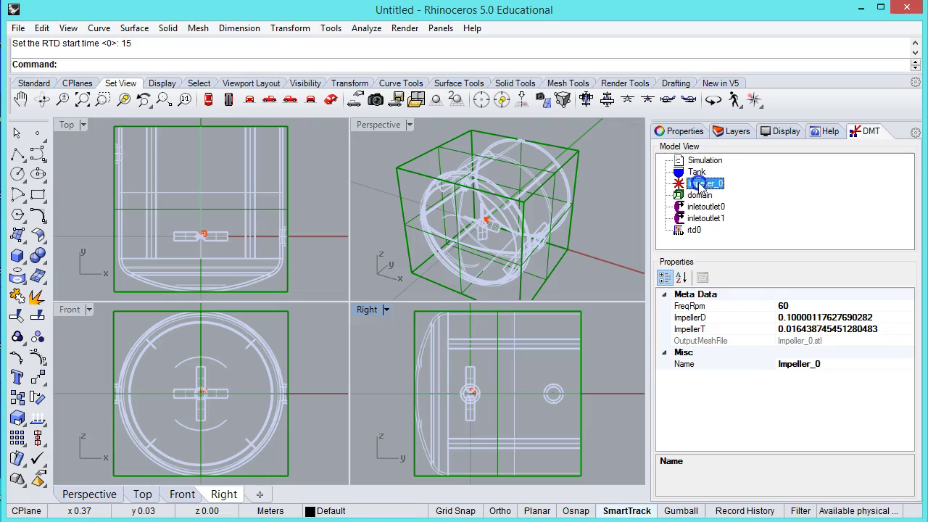
pyautogui.click(805, 330)
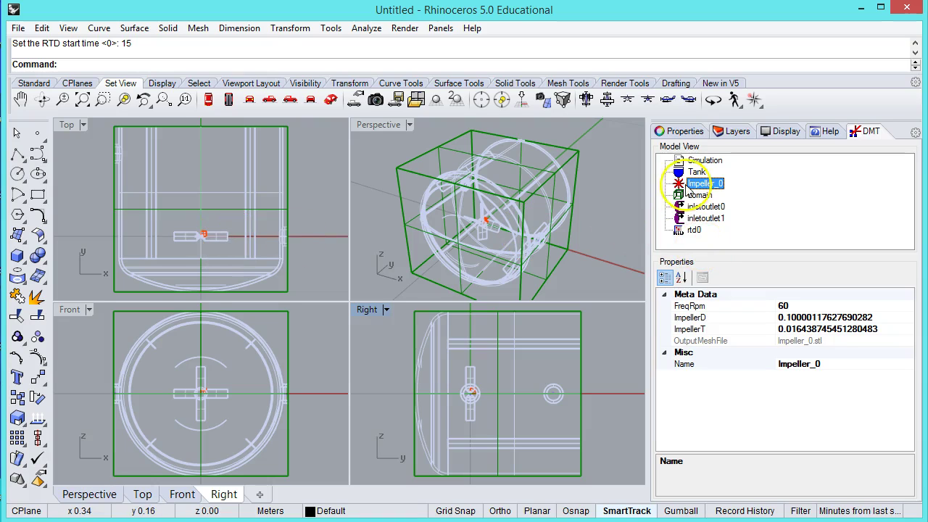
# Set the Simulation's RunTime property to 150 seconds in place of 10
pyautogui.click(698, 161)
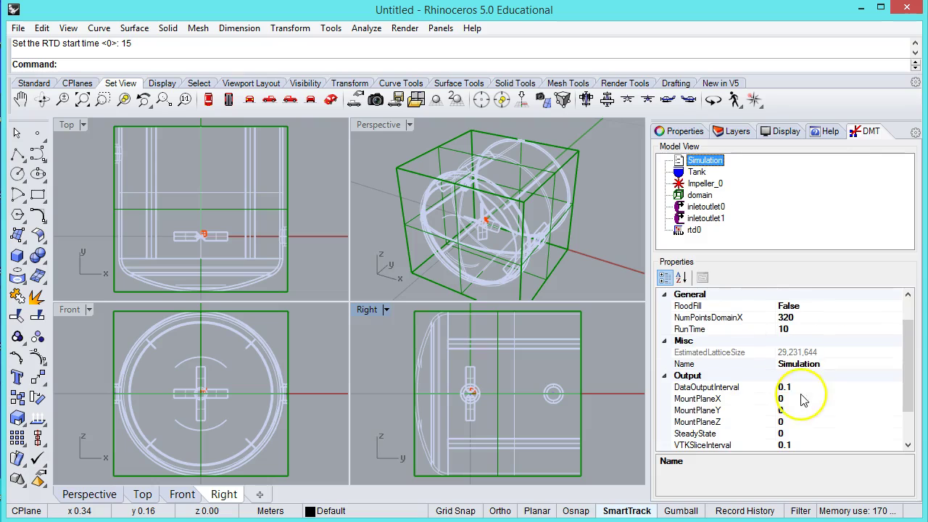
pyautogui.click(794, 328)
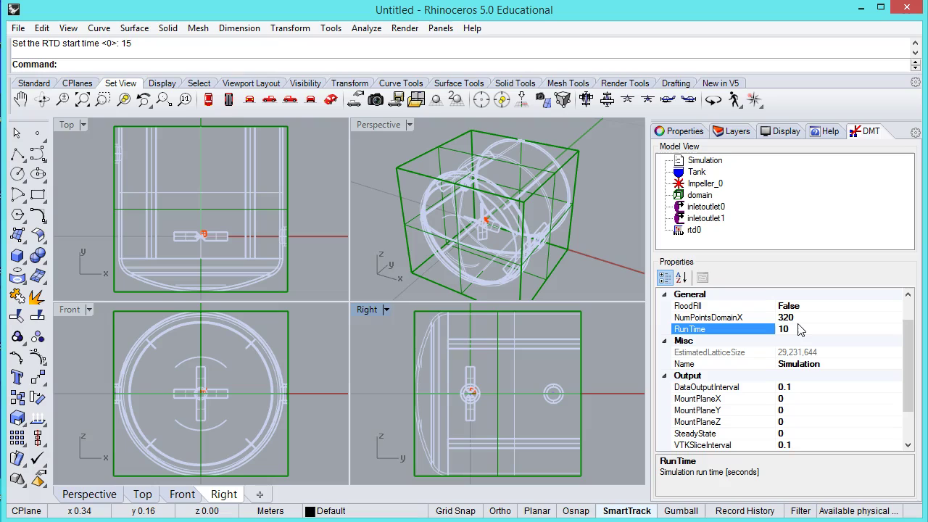
pyautogui.click(799, 329)
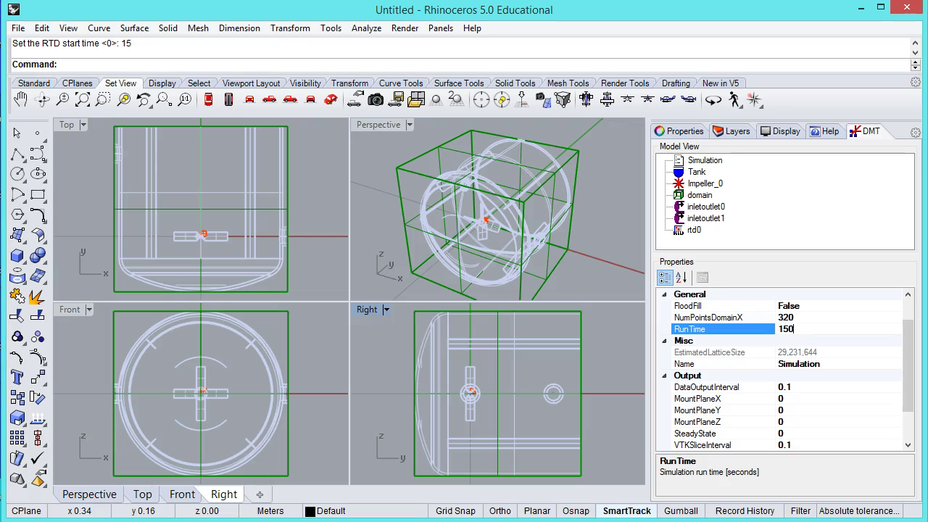
pyautogui.click(910, 367)
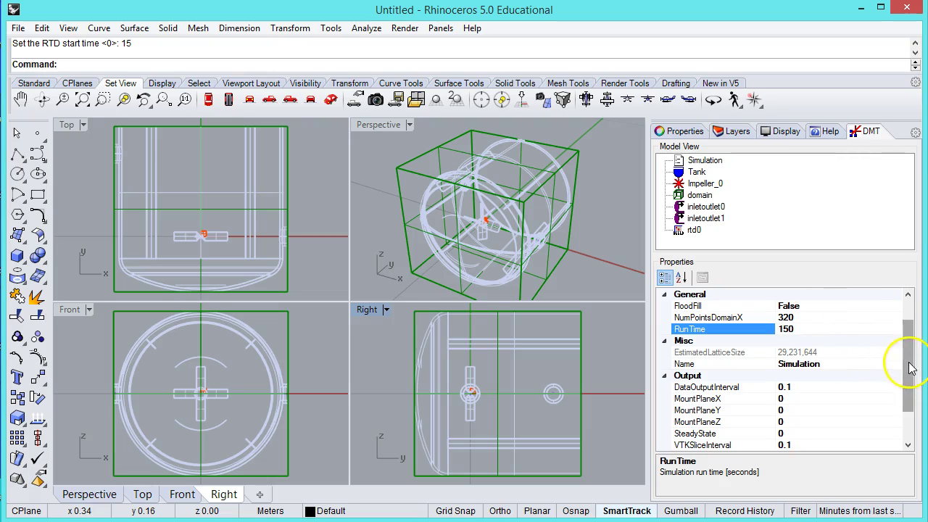
pyautogui.moveTo(911, 368)
pyautogui.mouseDown()
pyautogui.moveTo(912, 399)
pyautogui.moveTo(911, 357)
pyautogui.mouseUp()
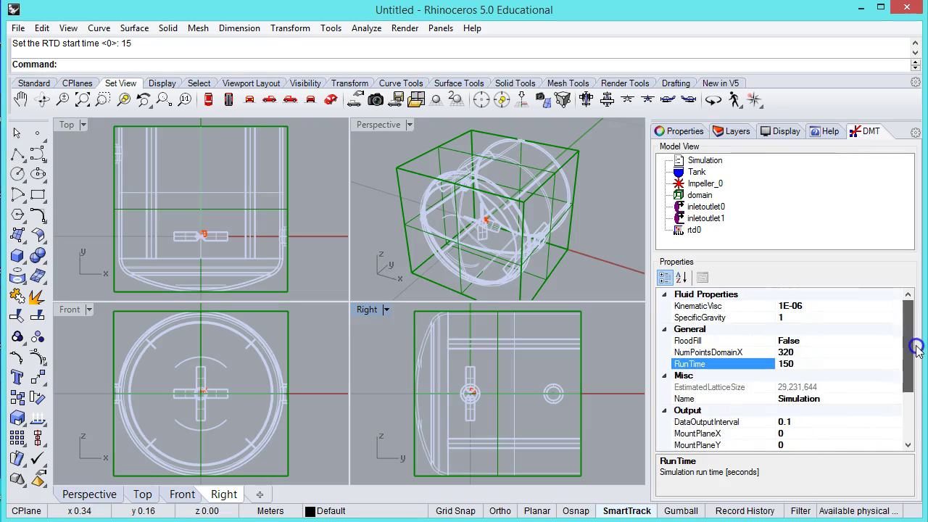
# Run the DMT solver on the Simulation, saving parameters as MixingTank1 in the CSTR folder
pyautogui.click(757, 244)
pyautogui.rightClick(759, 244)
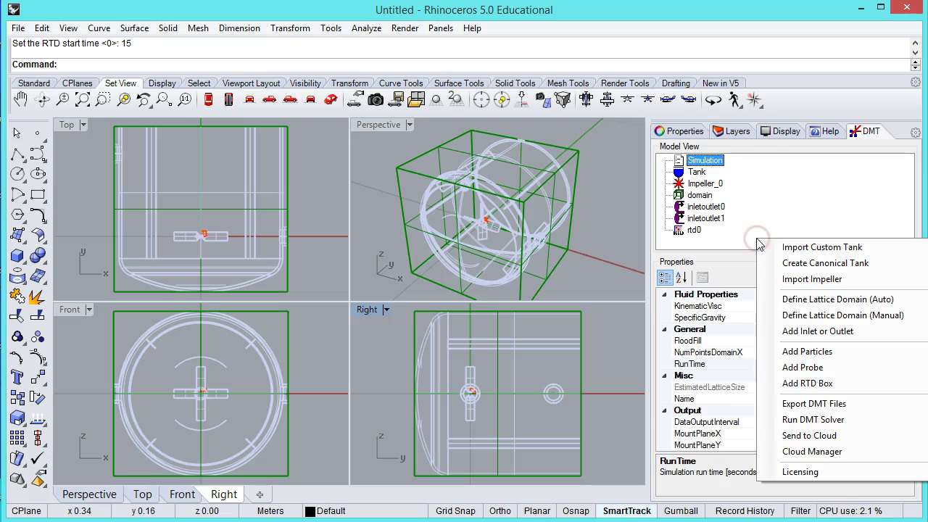
pyautogui.click(813, 420)
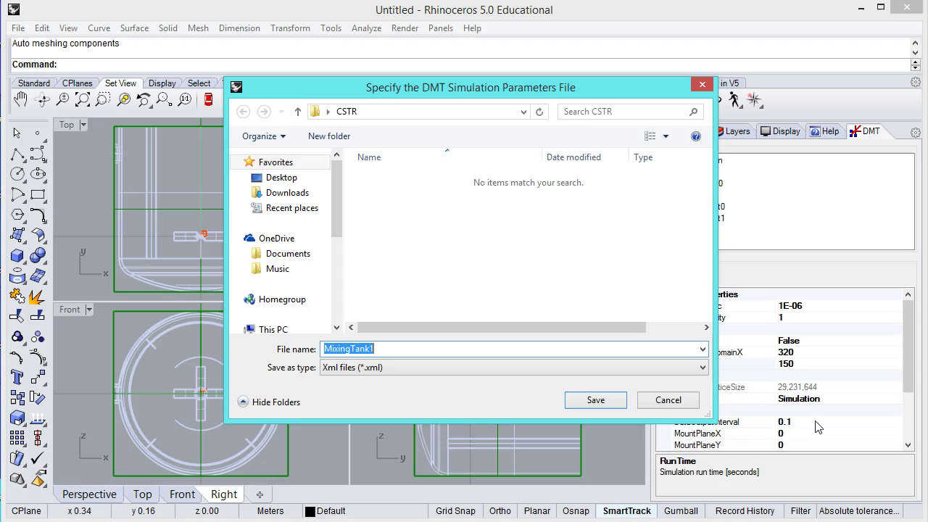
pyautogui.click(623, 400)
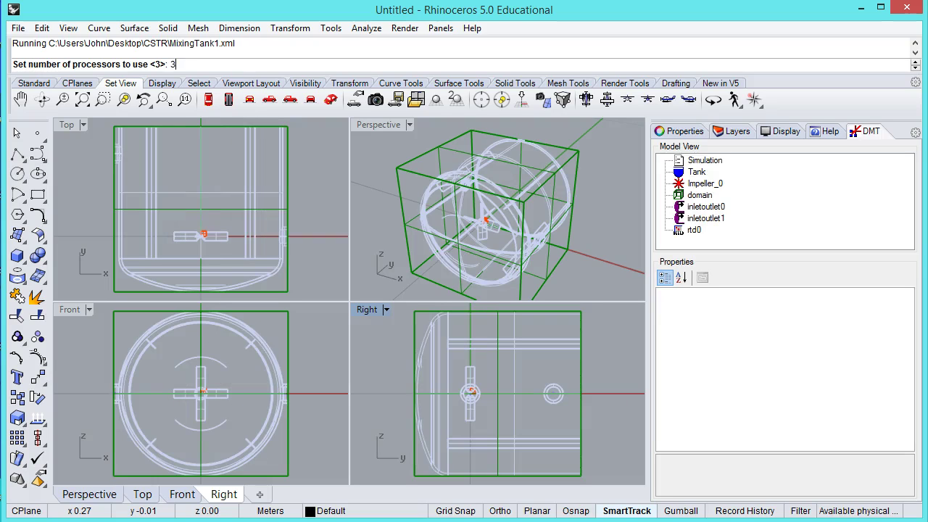
# Accept 3 processors to launch the solver, then close the bash console window
pyautogui.press('Return')
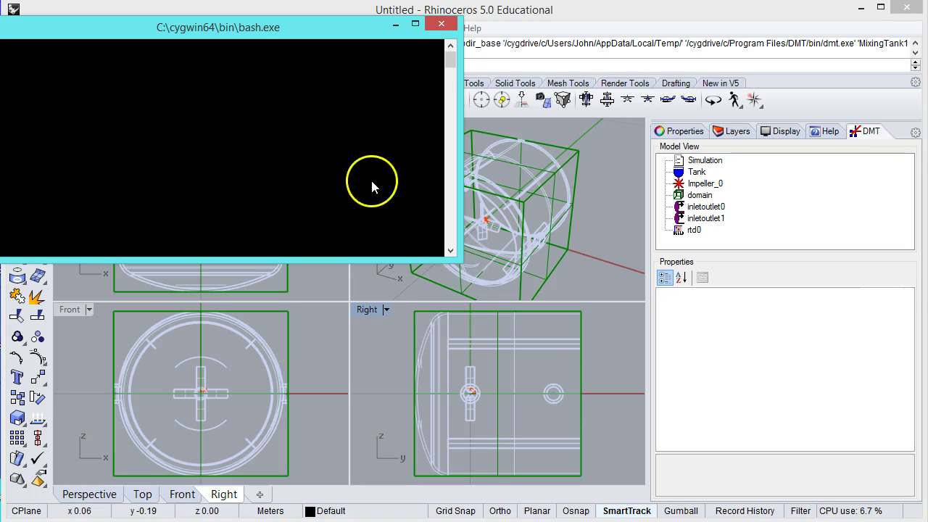
pyautogui.moveTo(218, 27); pyautogui.dragTo(298, 73)
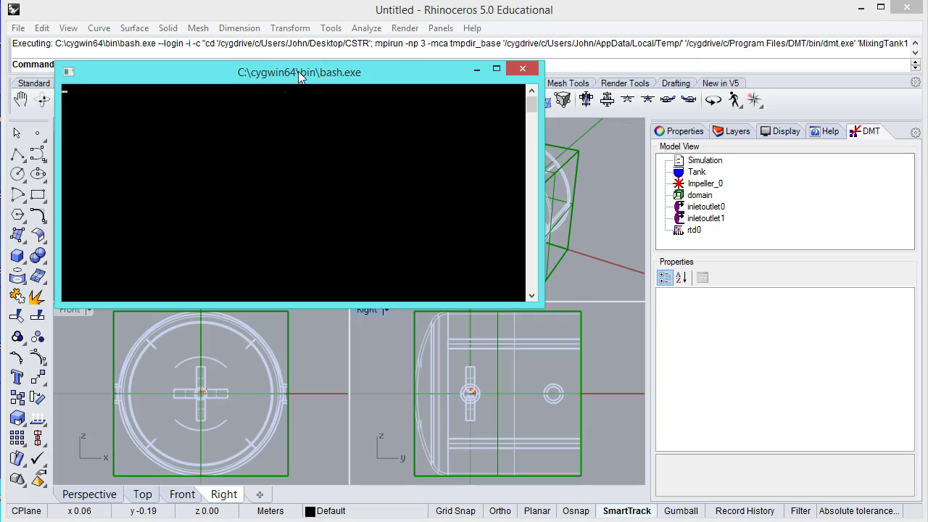
pyautogui.click(523, 71)
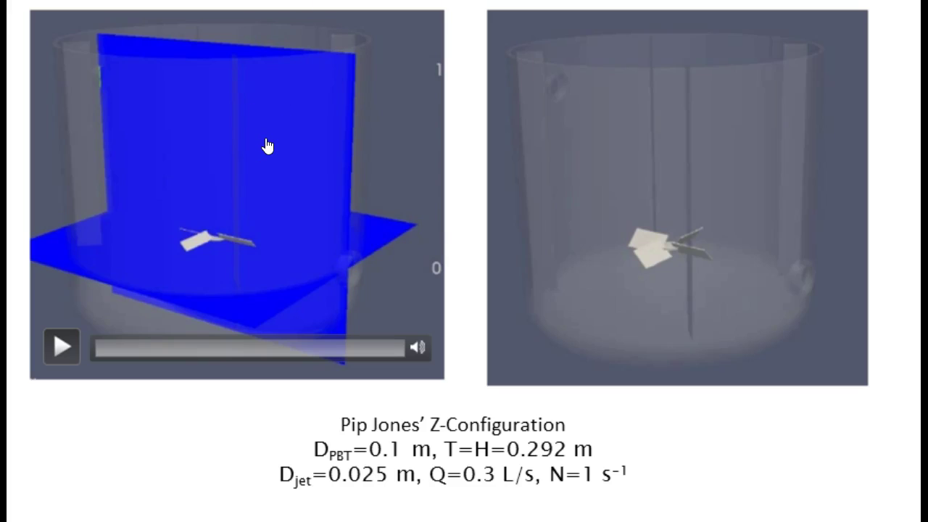
pyautogui.click(261, 102)
pyautogui.click(200, 190)
pyautogui.moveTo(602, 172)
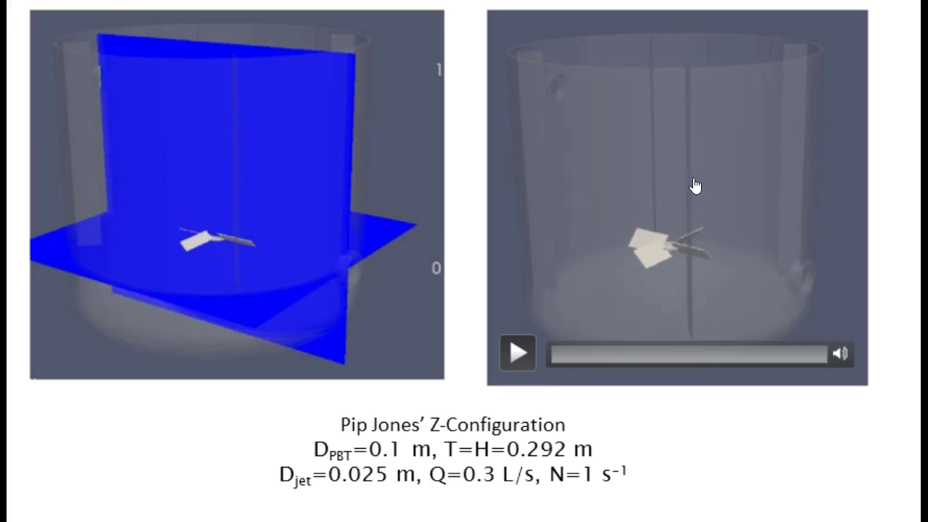
pyautogui.moveTo(288, 98)
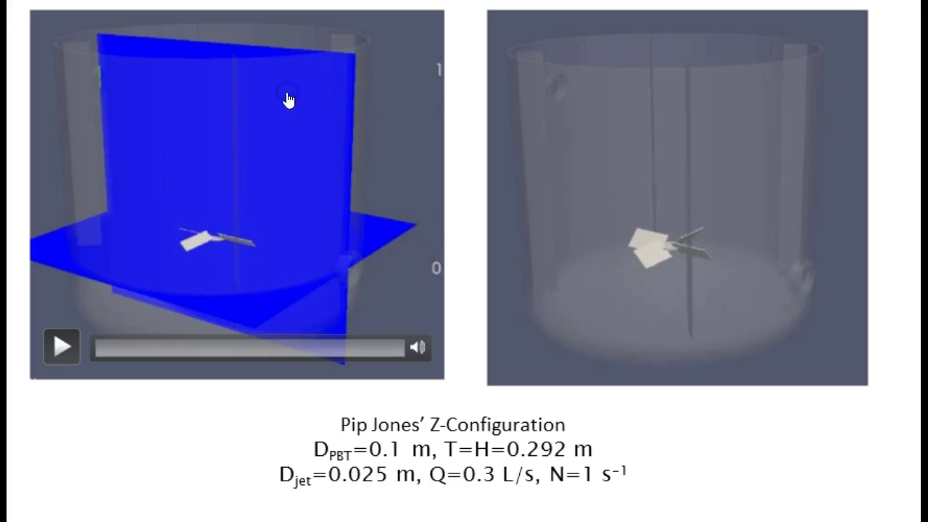
# Play the left mixing-tank result movie on the slide
pyautogui.click(342, 194)
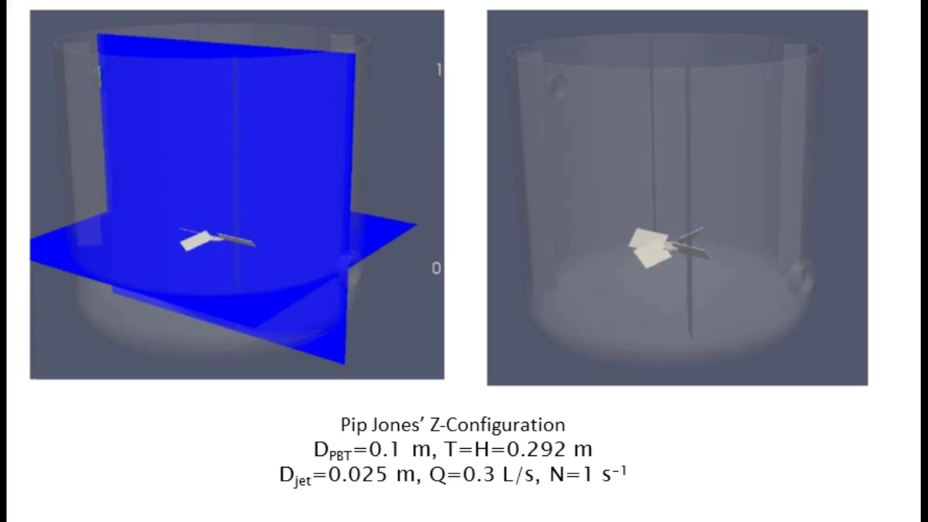
# Replay the left result movie from its beginning
pyautogui.click(331, 124)
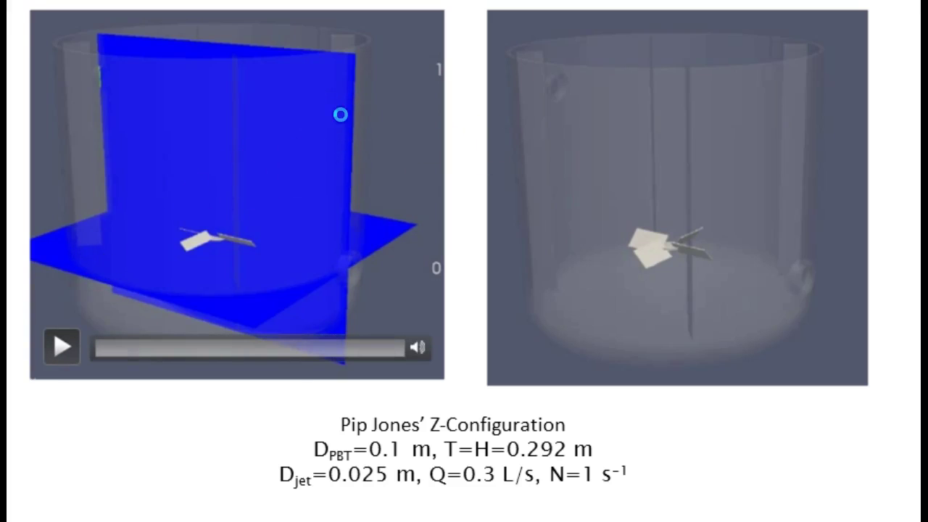
pyautogui.click(299, 205)
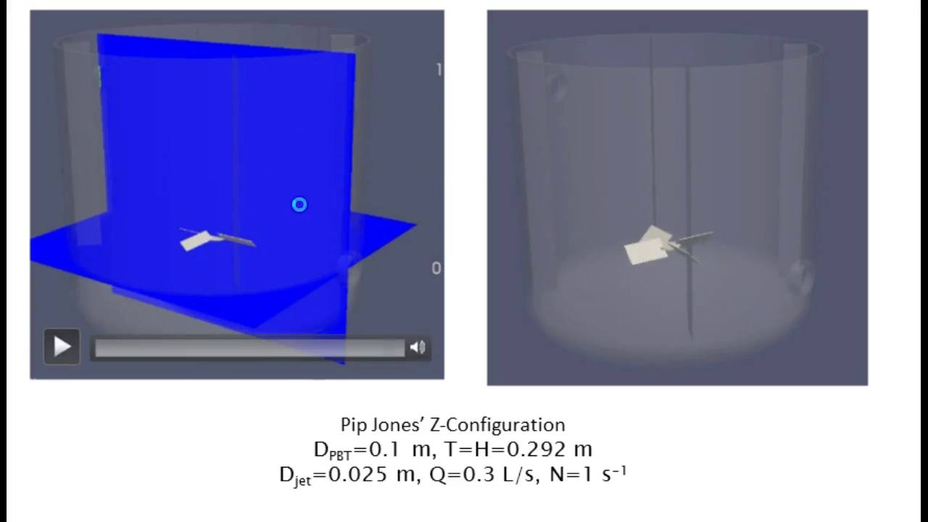